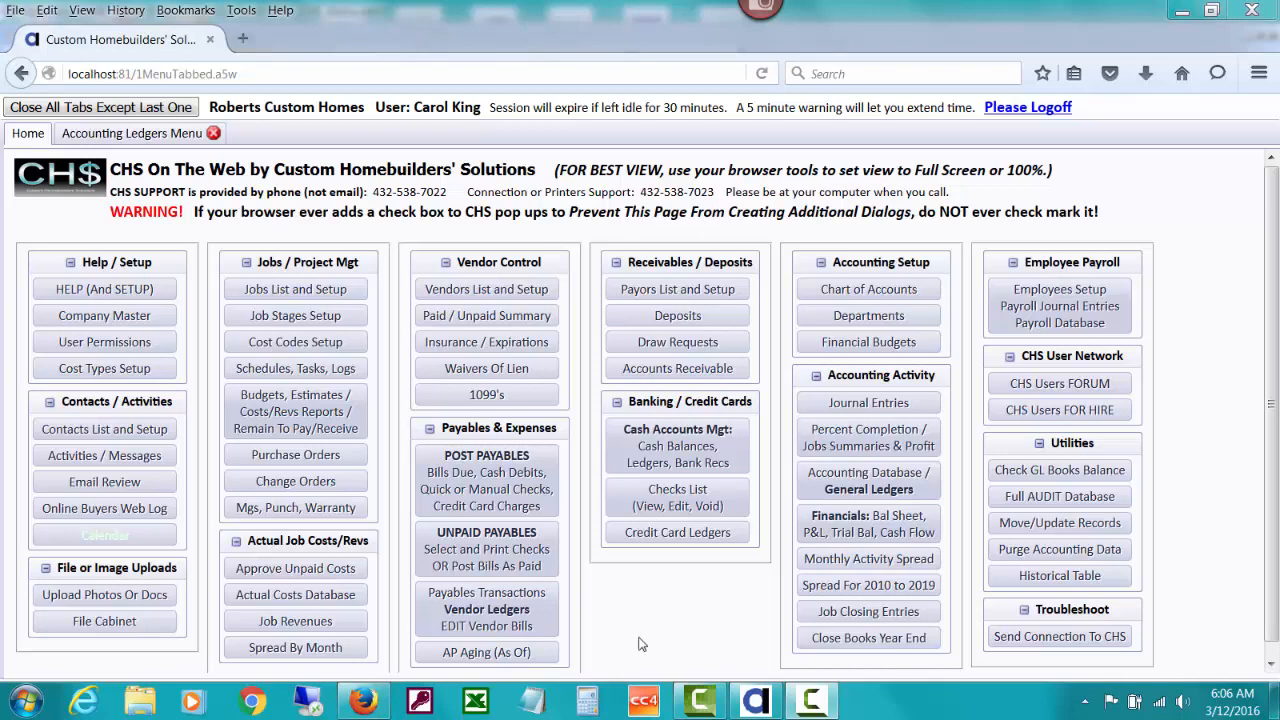
# Step: Start a new payables record for the credit card vendor DISCOVER6 and acknowledge the credit card vendor notice
pyautogui.click(515, 502)
pyautogui.click(515, 502)
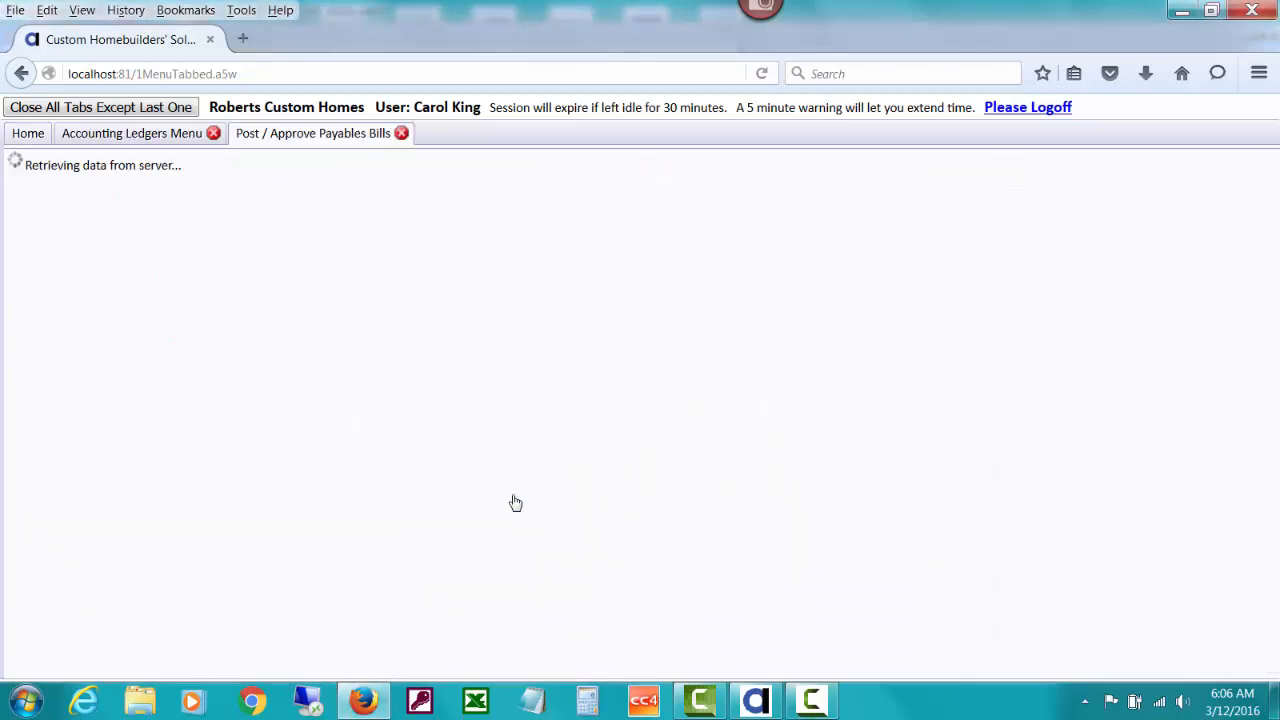
pyautogui.click(228, 346)
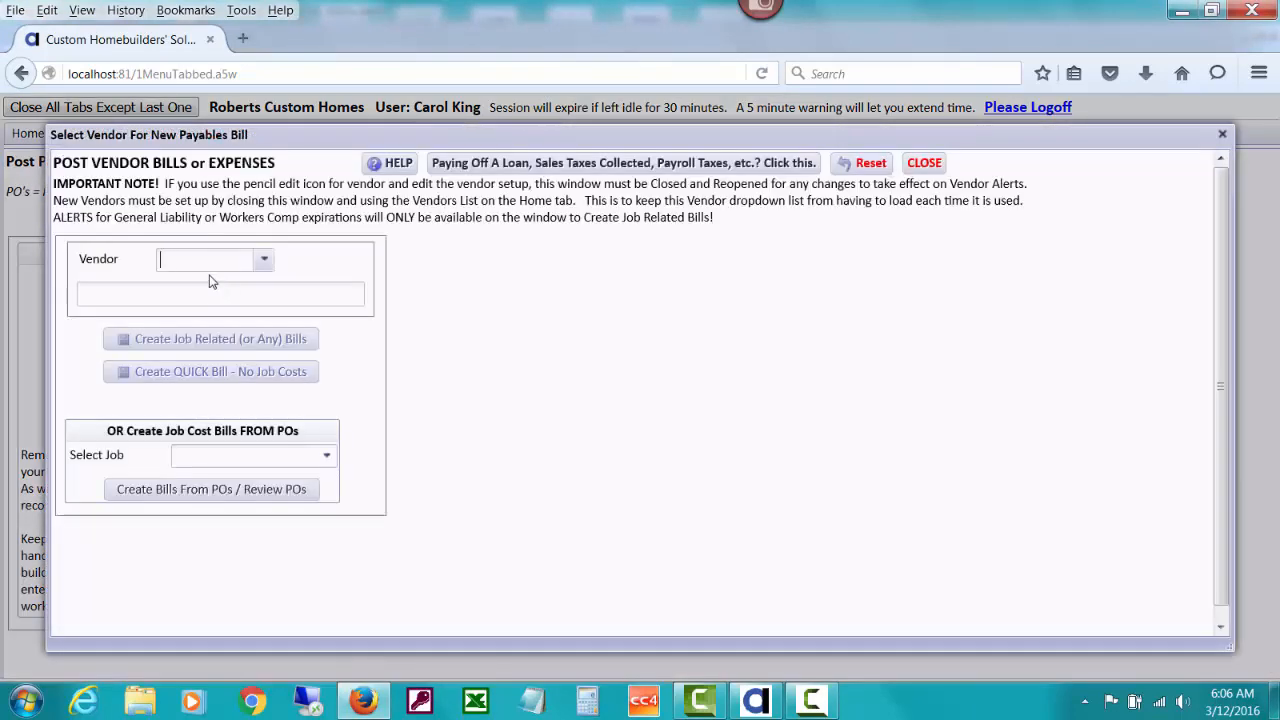
pyautogui.click(264, 262)
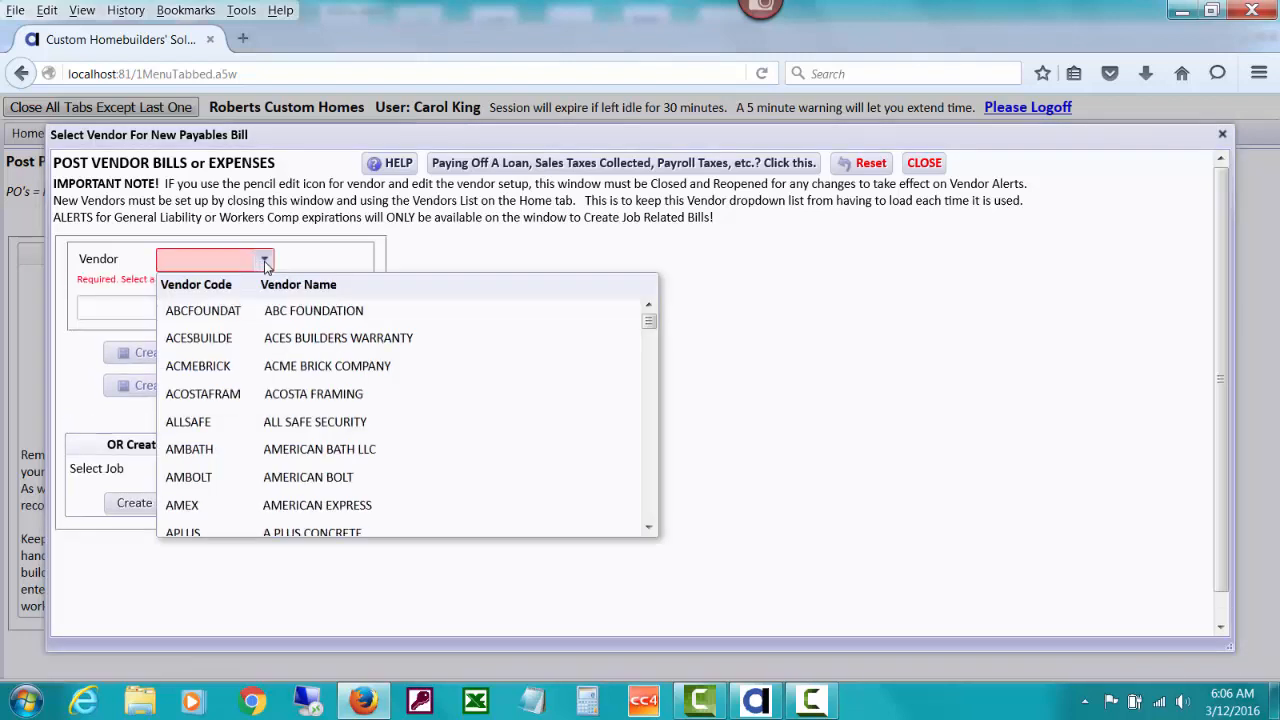
pyautogui.write('dis')
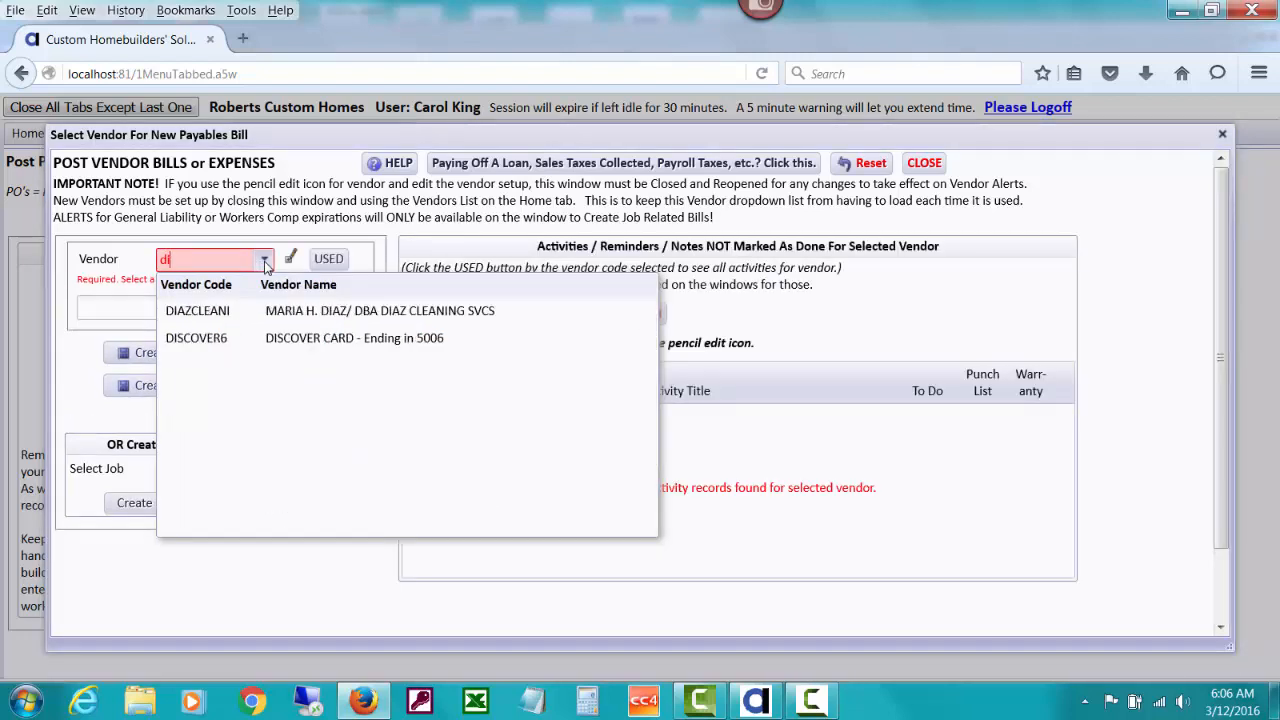
pyautogui.click(330, 312)
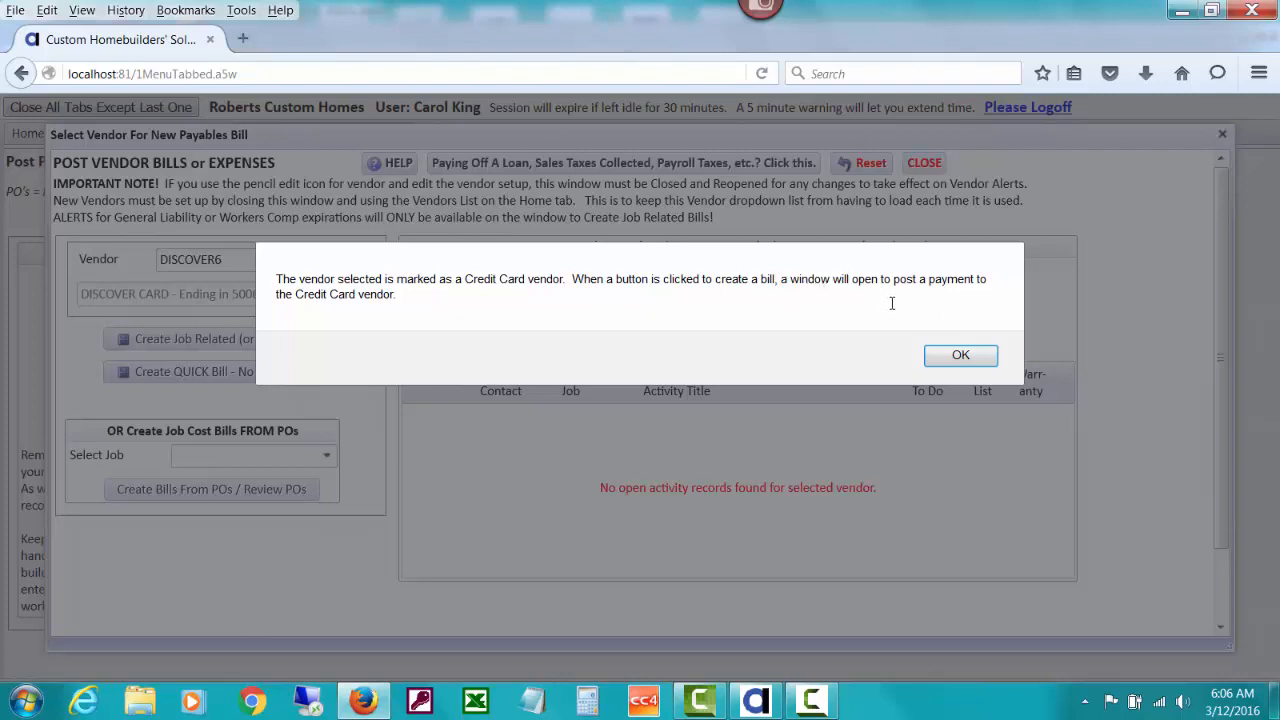
pyautogui.click(955, 358)
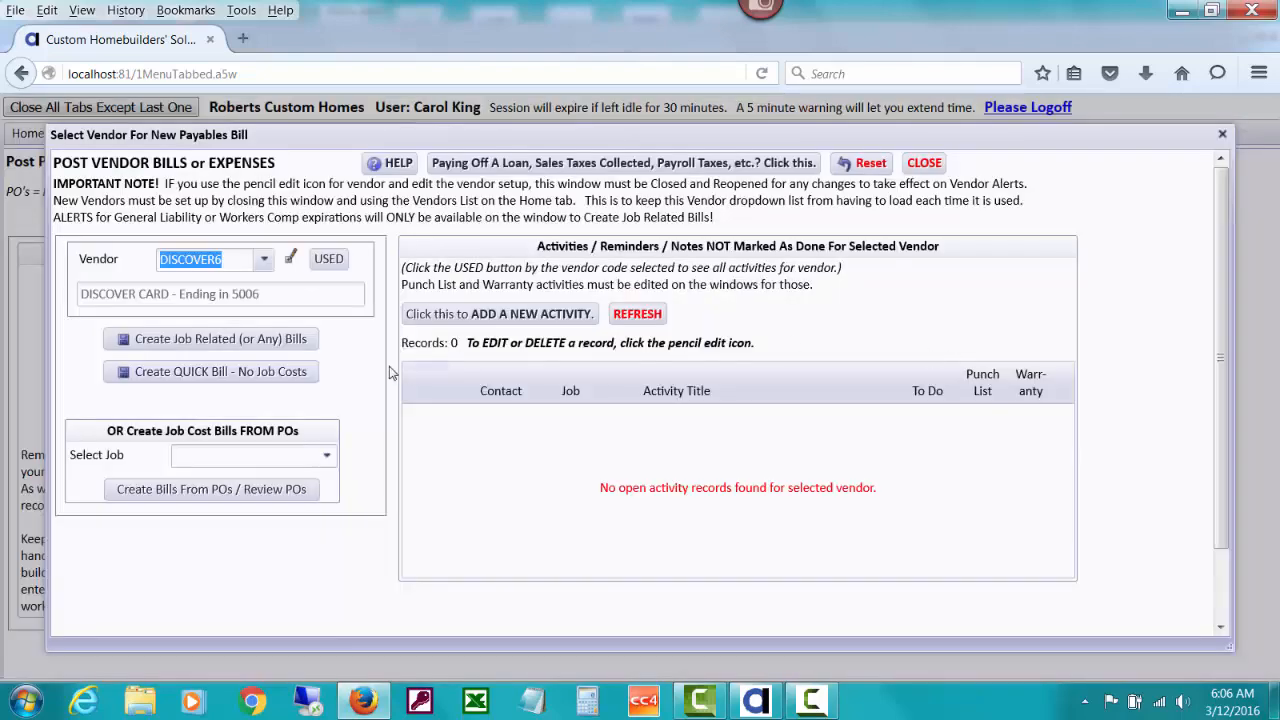
# Step: Examine the credit card ledger for DISCOVER6 from the quick bill's payment window and close the ledger
pyautogui.click(306, 375)
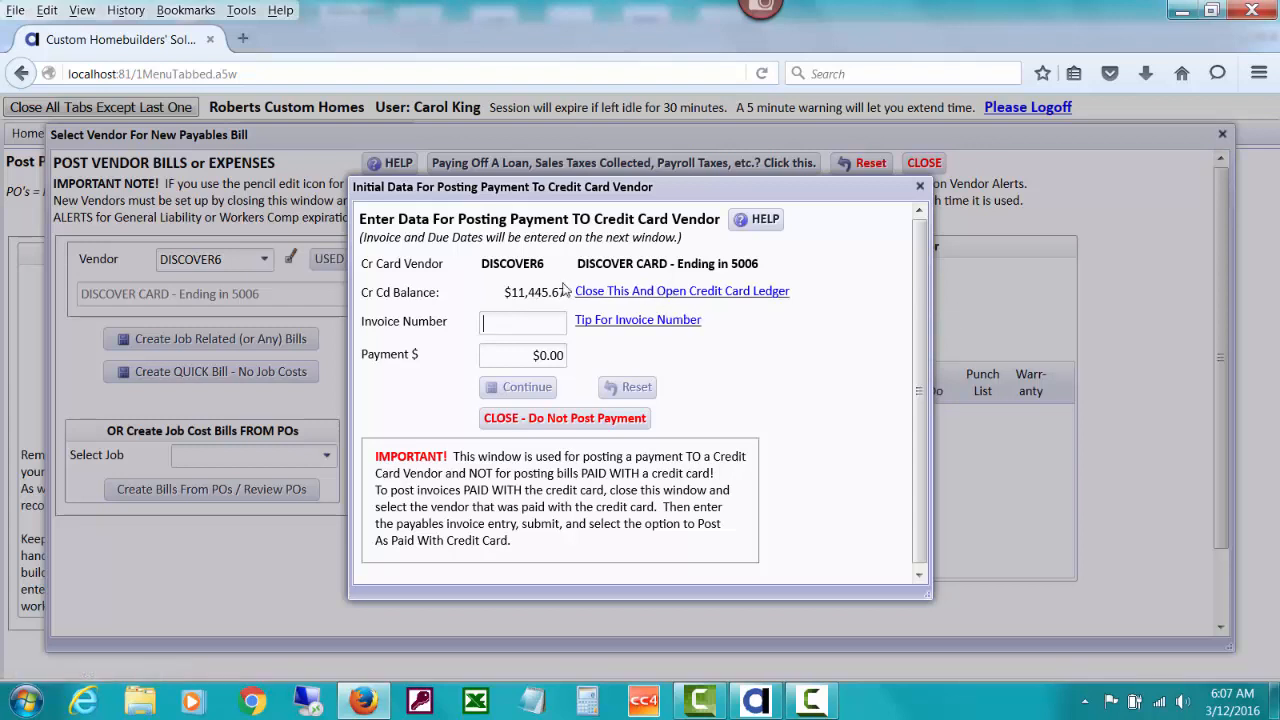
pyautogui.click(665, 292)
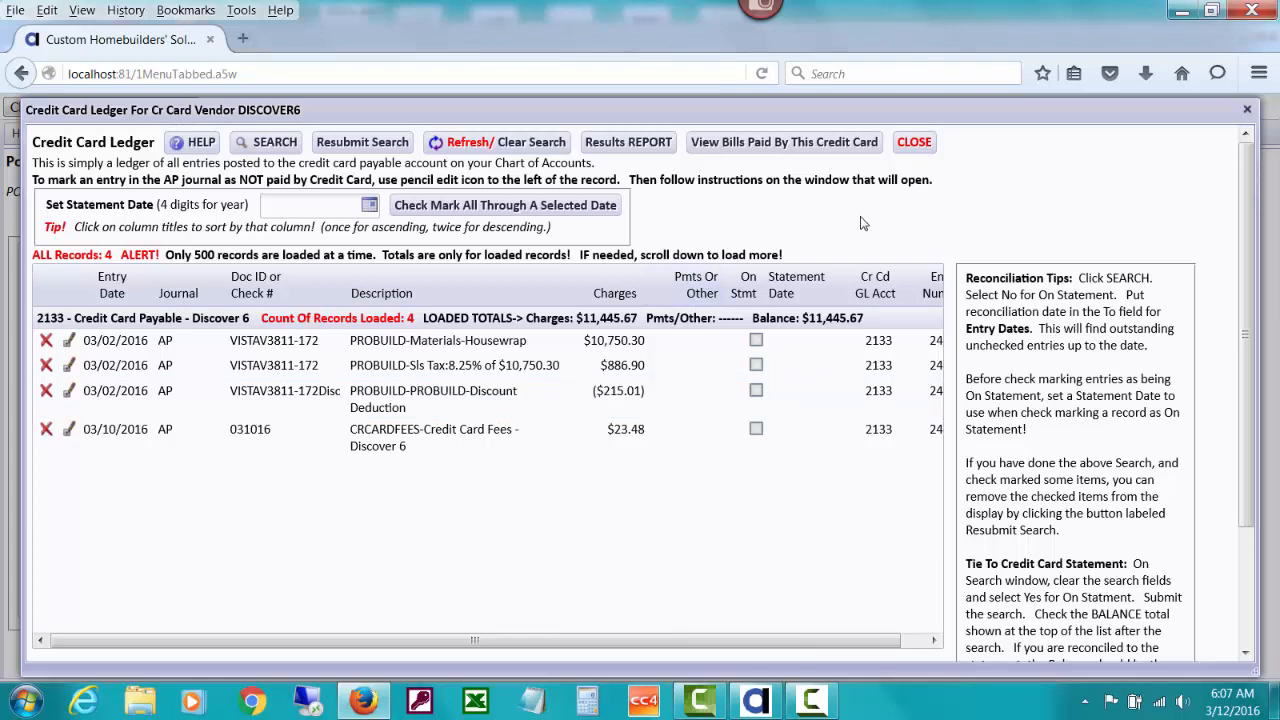
pyautogui.click(923, 144)
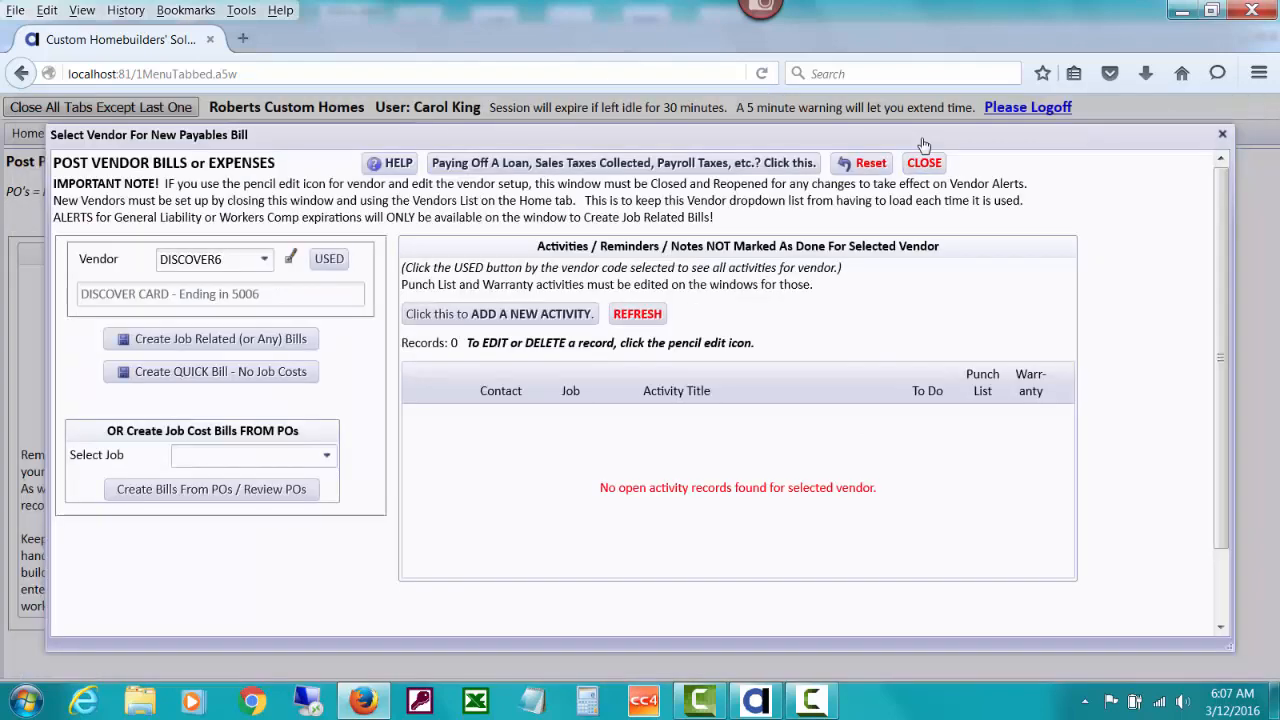
# Step: Create a quick bill for DISCOVER6 with invoice number 031016 and a payment of $11,445.67, and continue to the bill entry
pyautogui.click(300, 378)
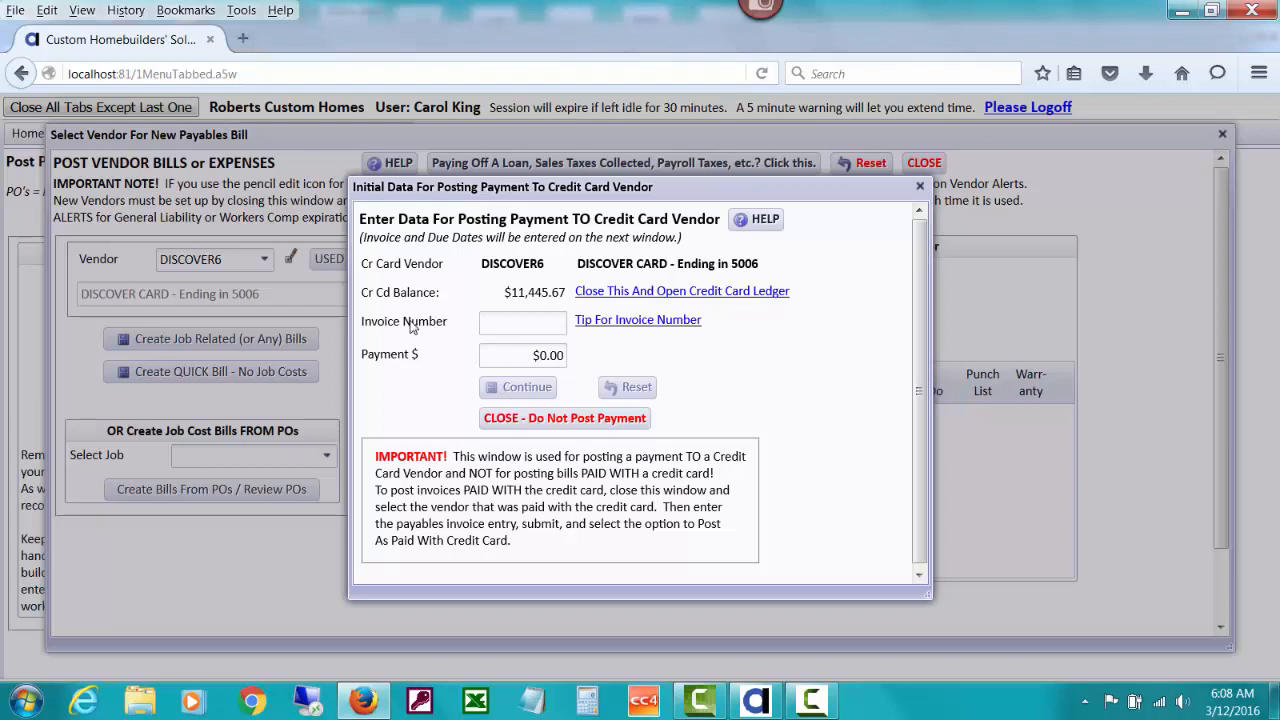
pyautogui.write('031016')
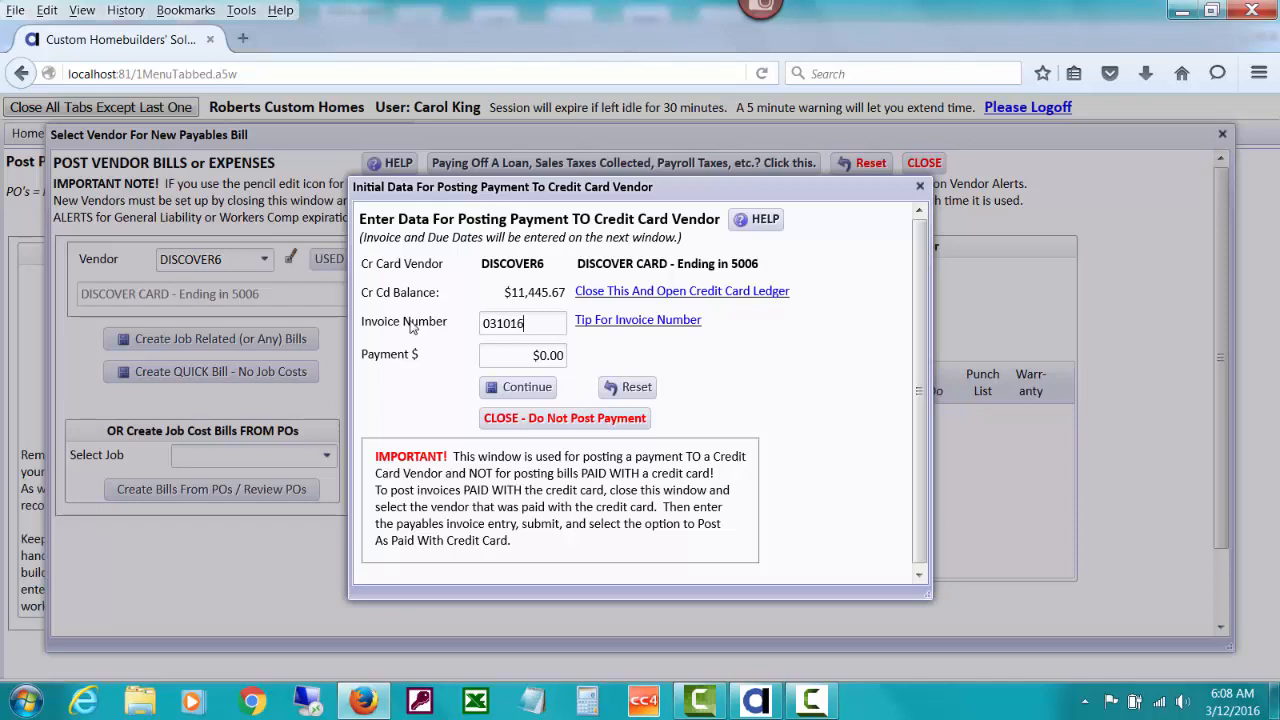
pyautogui.press('Tab')
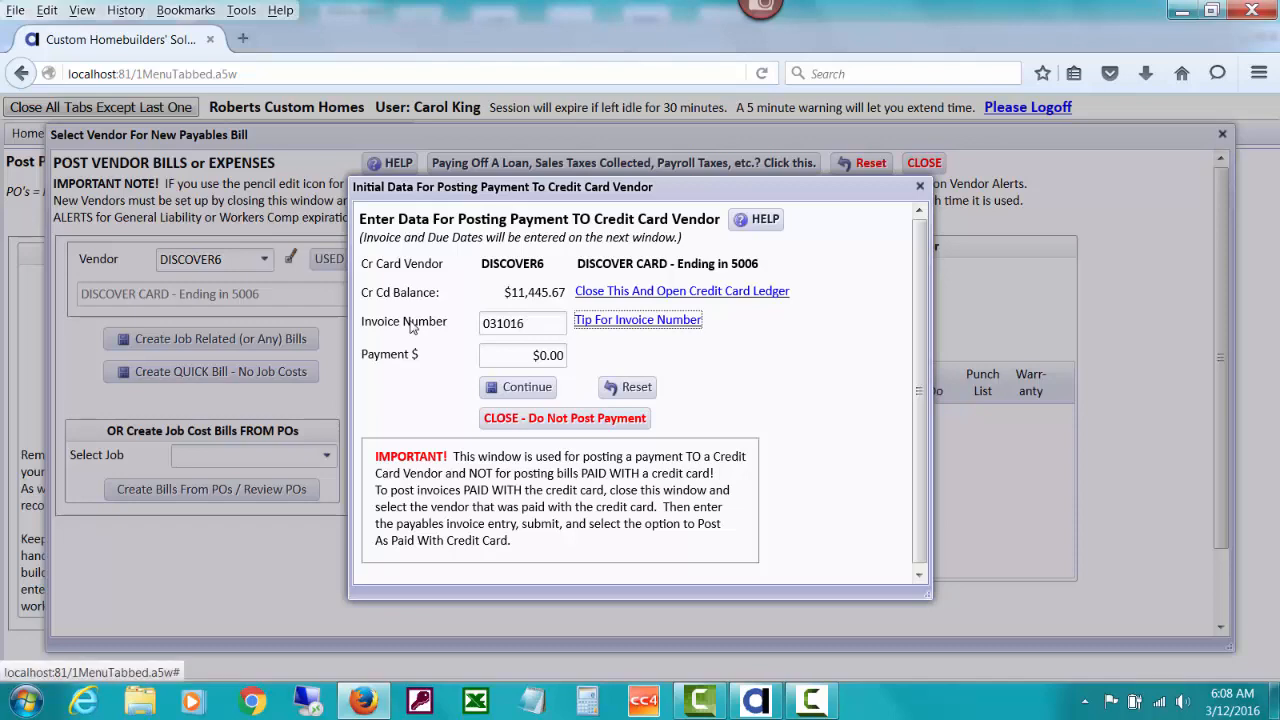
pyautogui.click(617, 320)
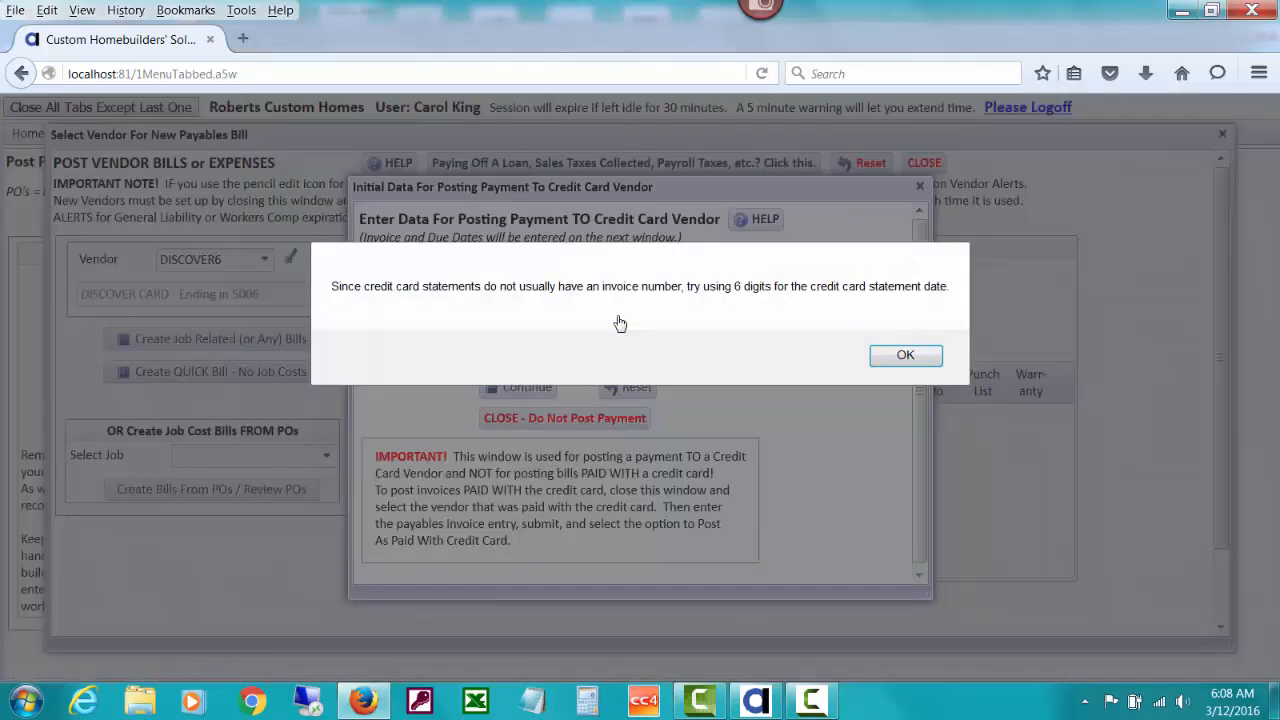
pyautogui.click(890, 364)
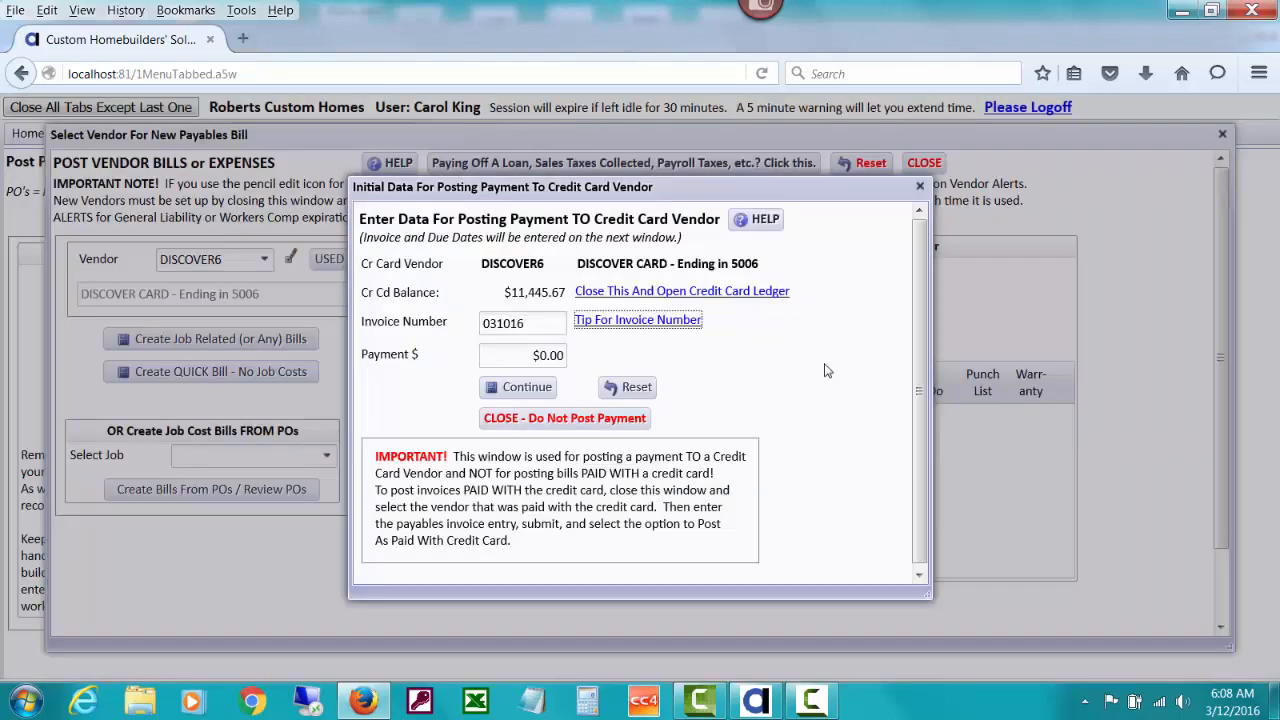
pyautogui.click(566, 353)
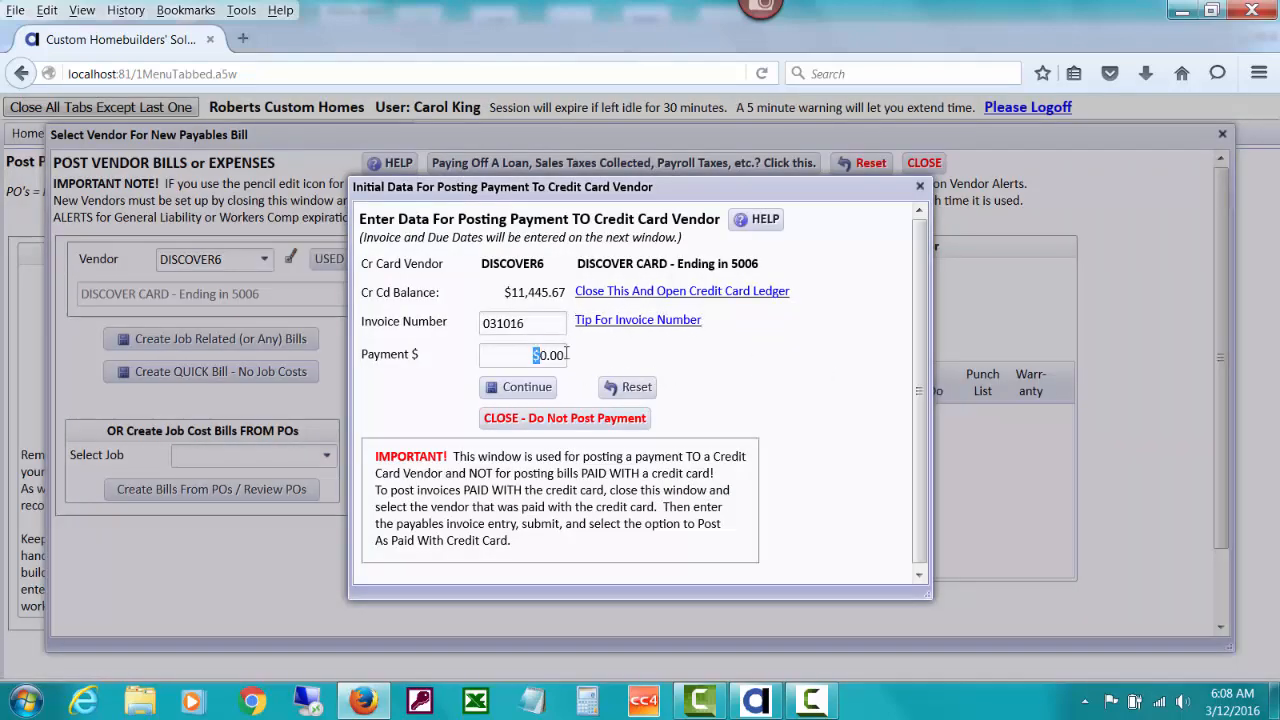
pyautogui.moveTo(566, 353); pyautogui.dragTo(603, 355)
pyautogui.write('11445.67')
pyautogui.click(668, 352)
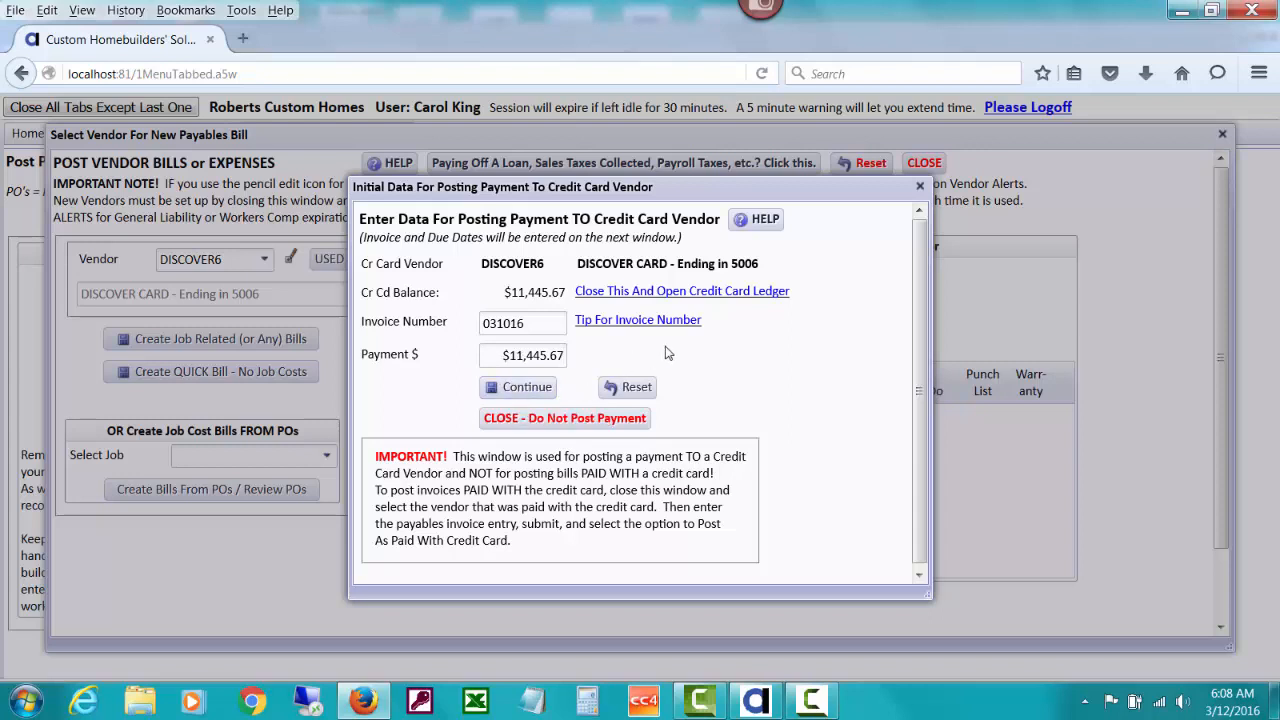
pyautogui.click(527, 387)
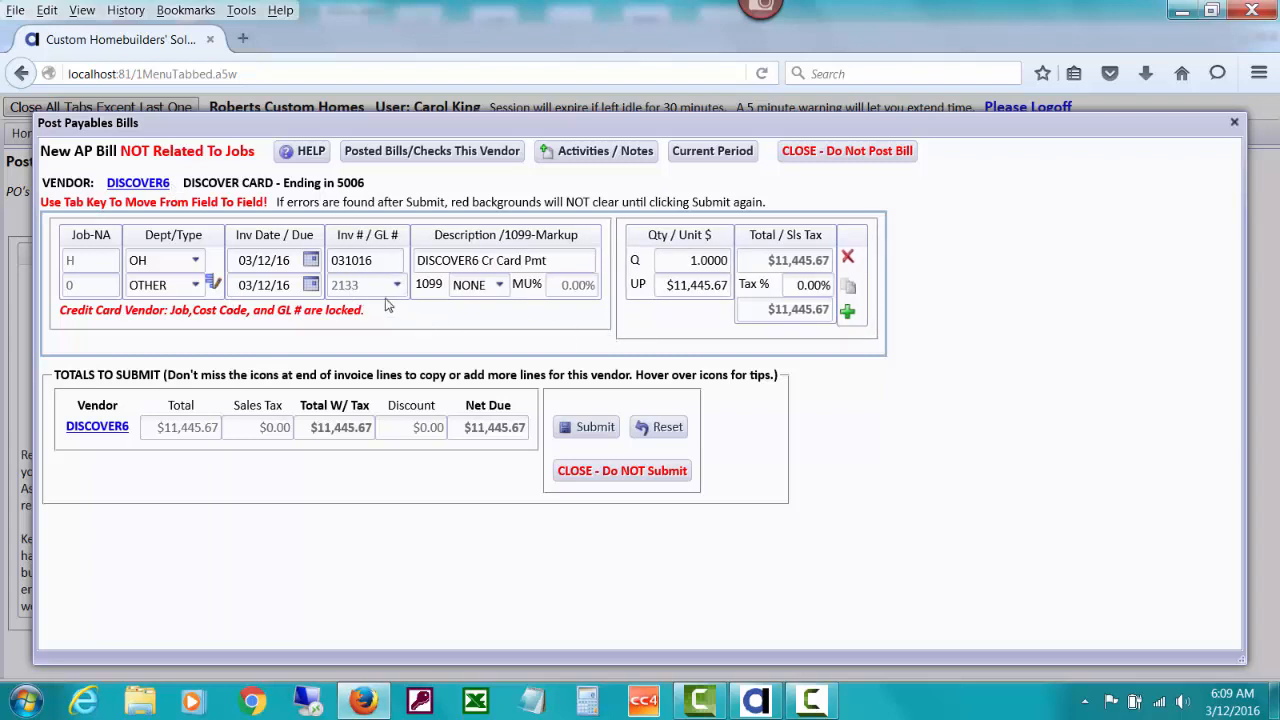
# Step: Set the bill's invoice date to 03/10/16 and due date to 03/31/16, and post it as unpaid to pay later
pyautogui.moveTo(343, 288)
pyautogui.click(311, 260)
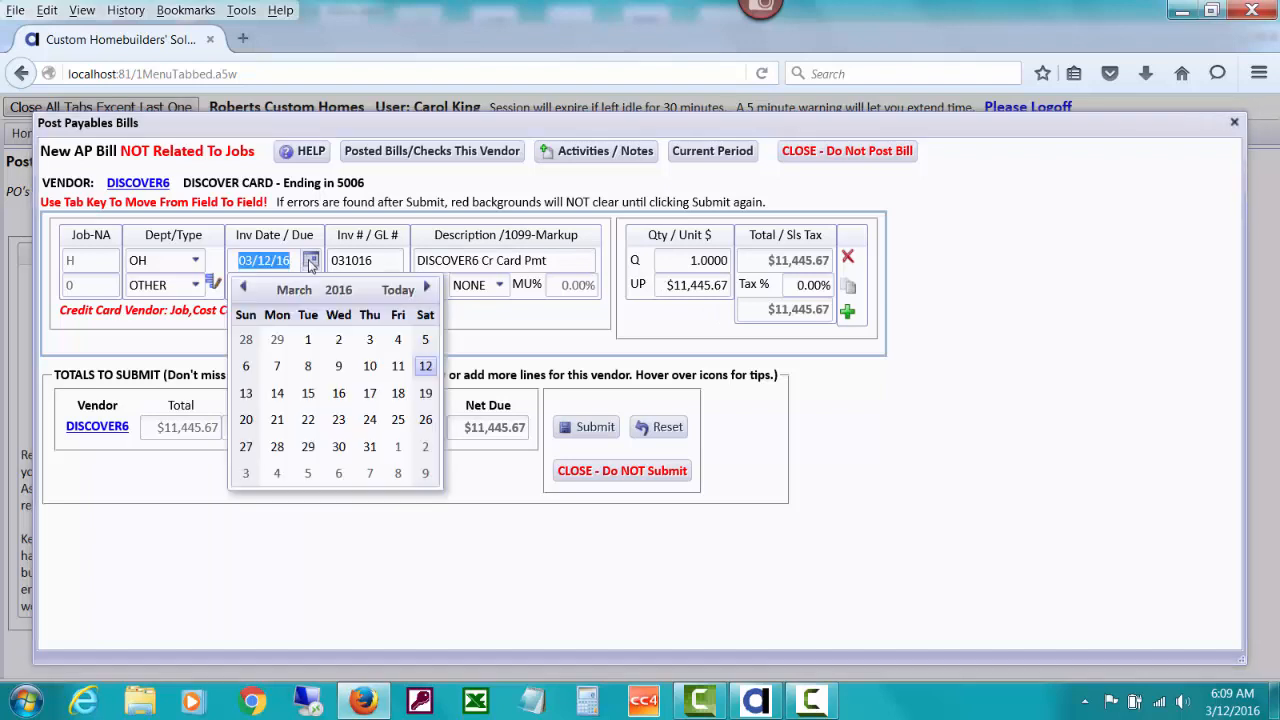
pyautogui.click(369, 366)
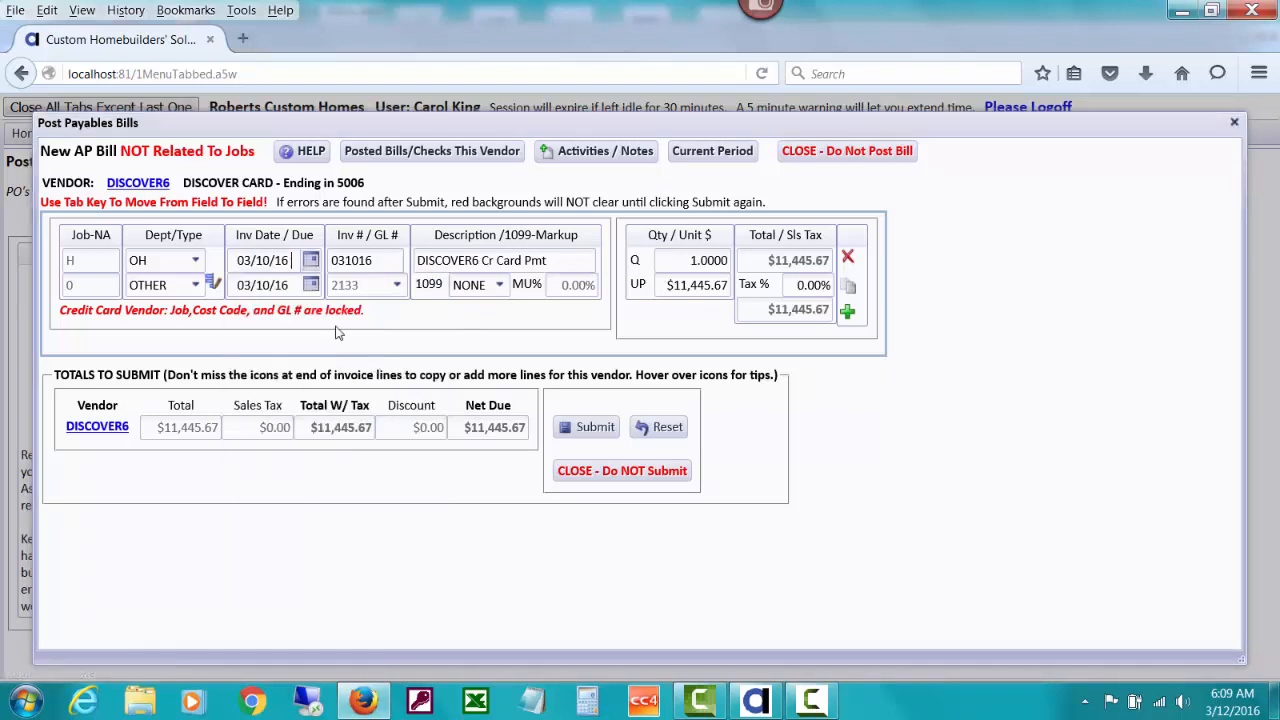
pyautogui.click(311, 285)
pyautogui.click(369, 470)
pyautogui.click(588, 427)
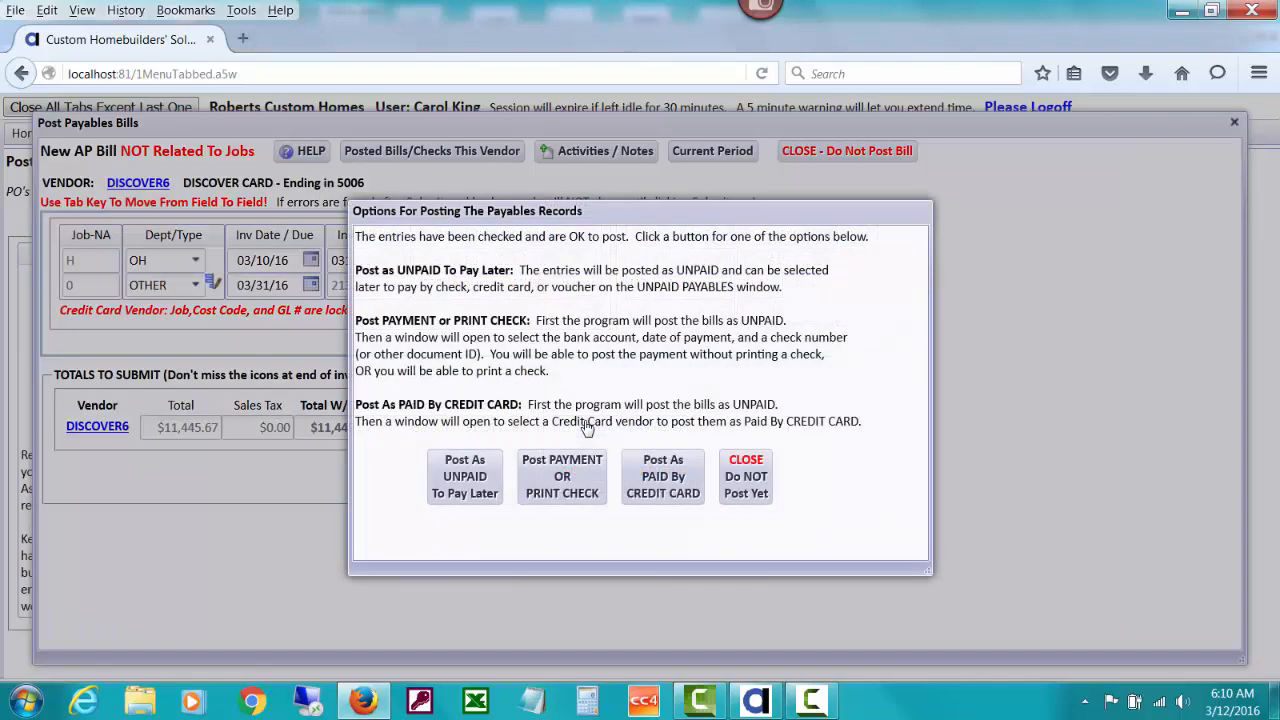
pyautogui.click(472, 474)
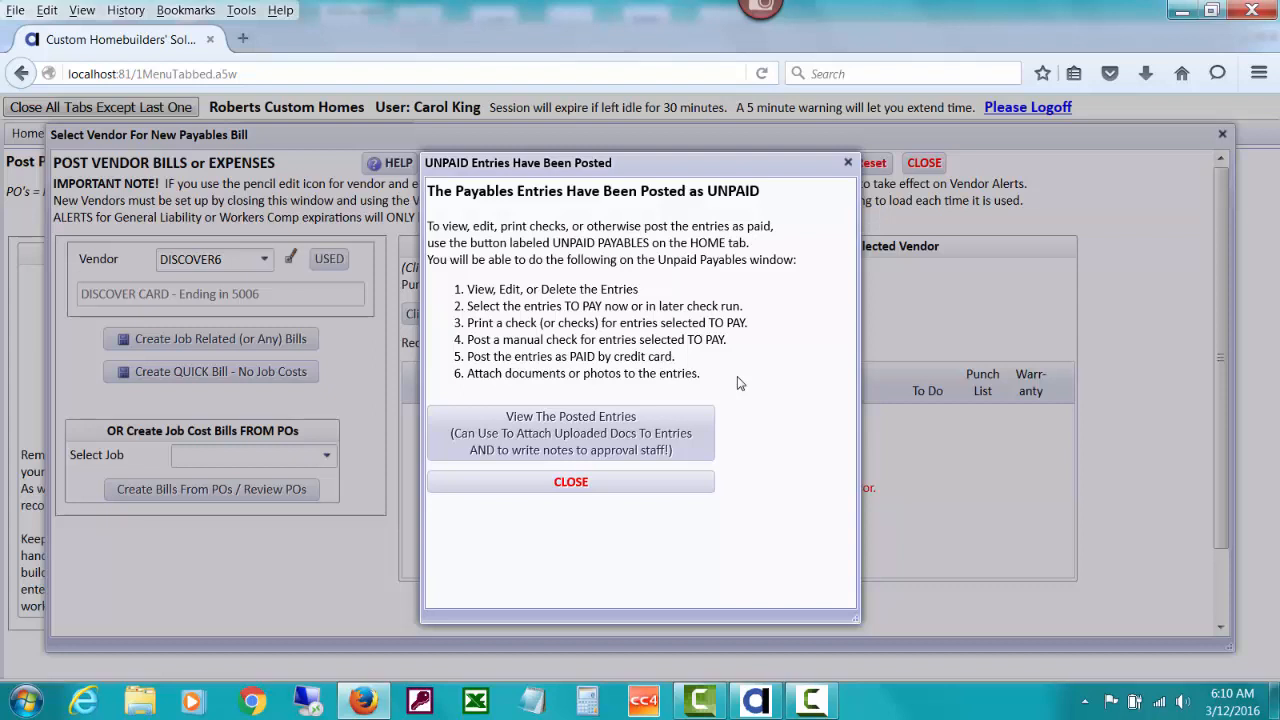
# Step: Review the posted payables batch for DISCOVER6 and close the bill posting windows
pyautogui.click(665, 424)
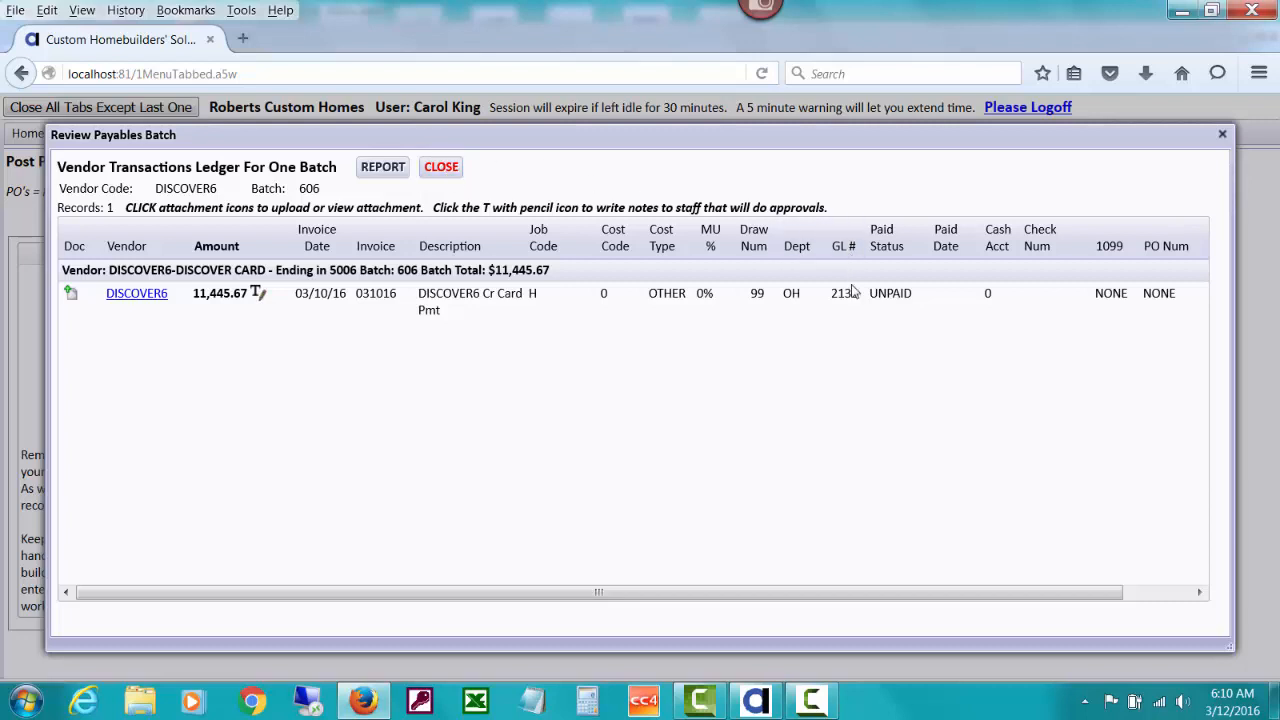
pyautogui.moveTo(847, 305)
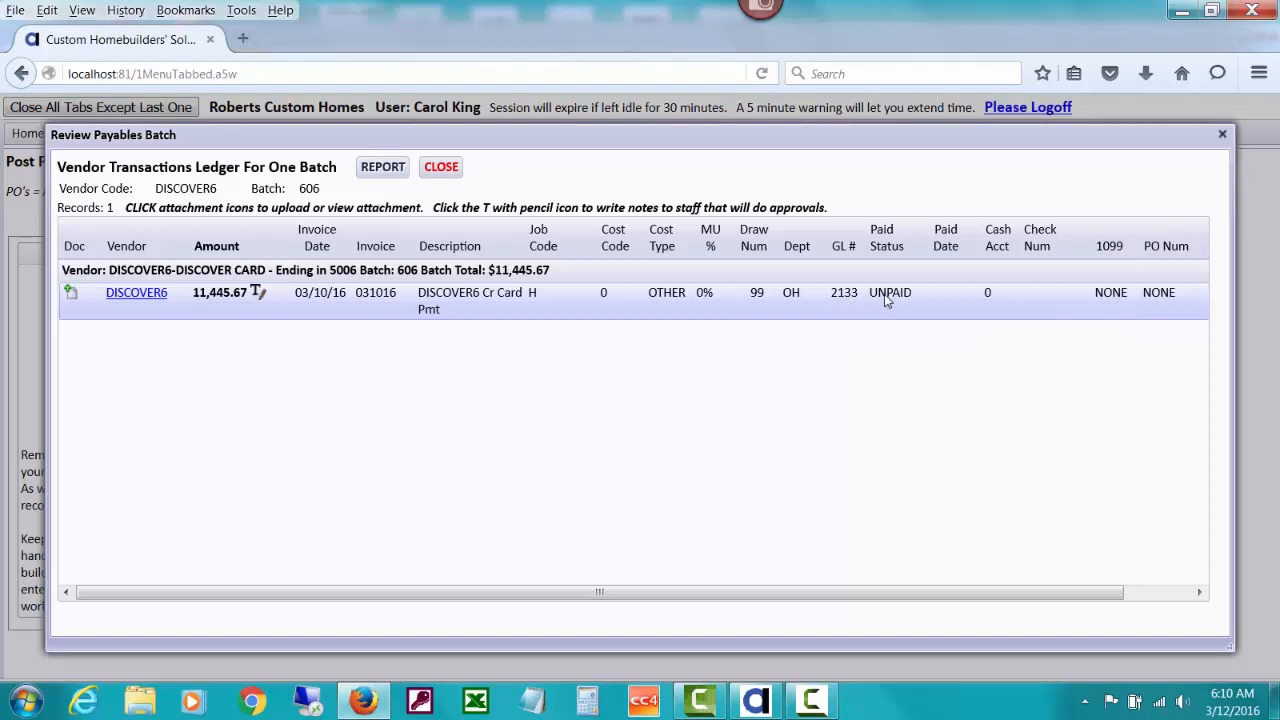
pyautogui.click(444, 168)
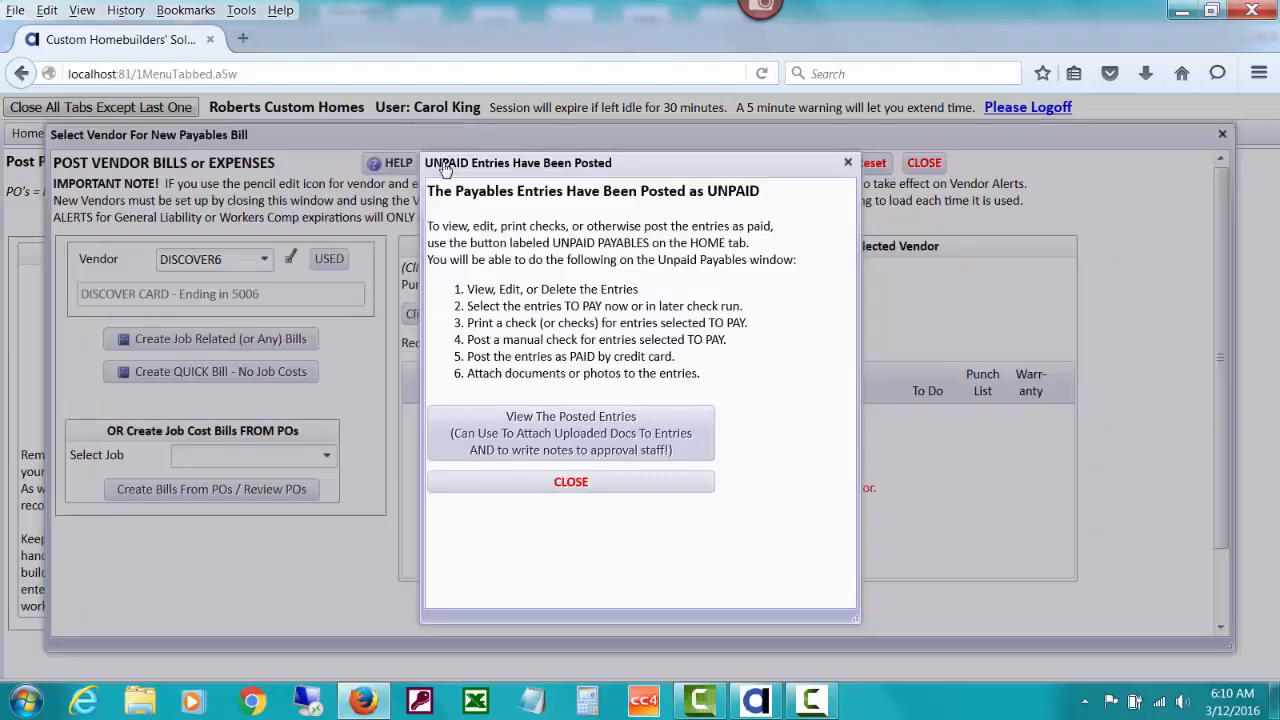
pyautogui.click(688, 488)
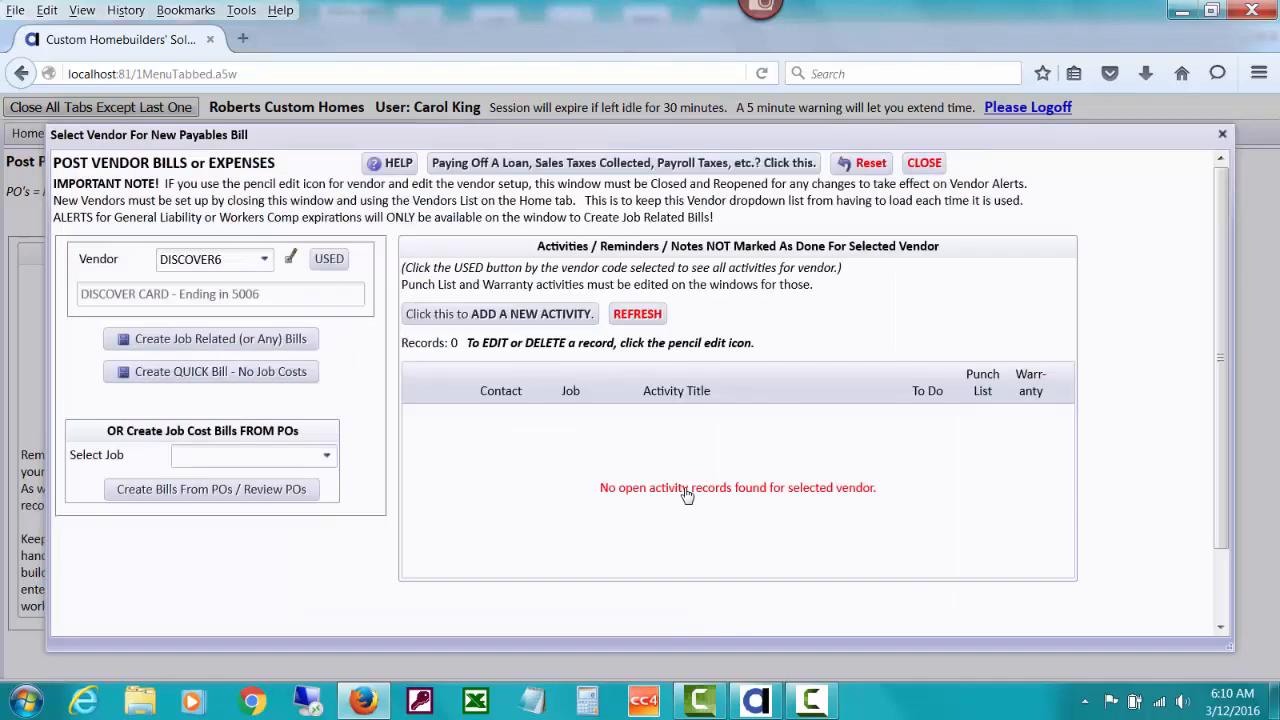
pyautogui.click(922, 164)
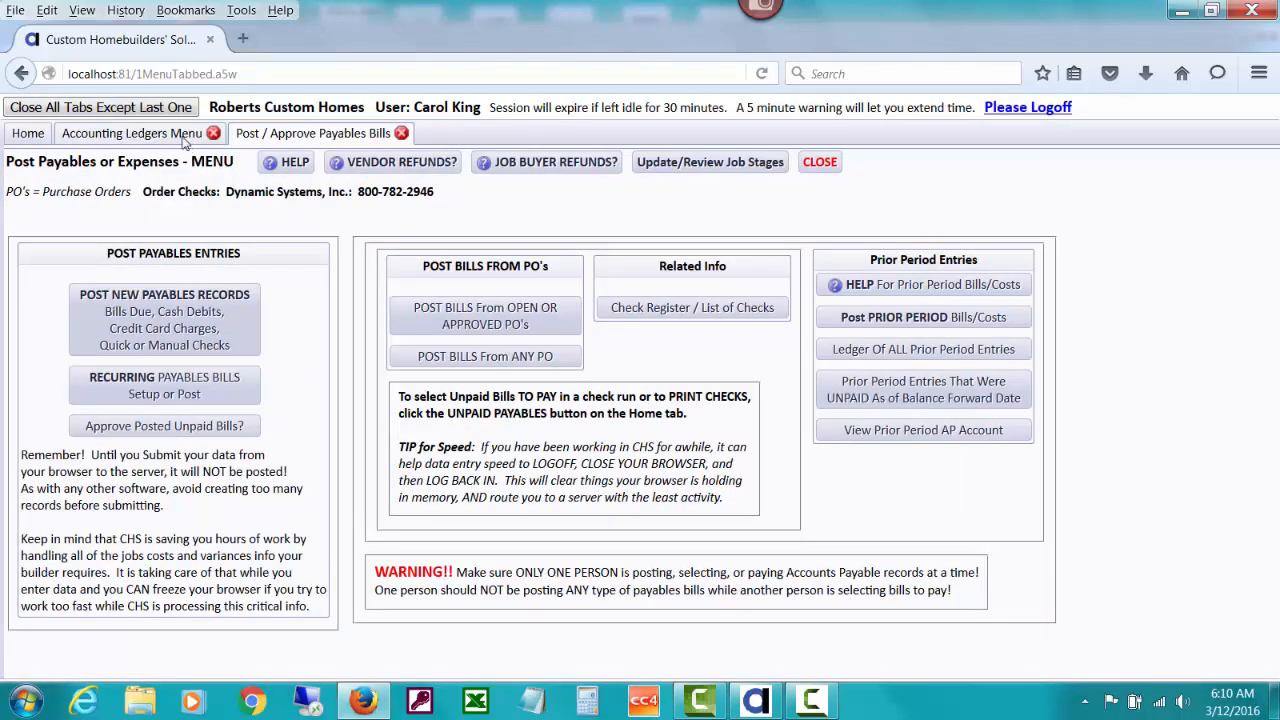
# Step: Examine the general ledger transactions for GL account 2133 using the quick search criteria, and close the results
pyautogui.click(27, 136)
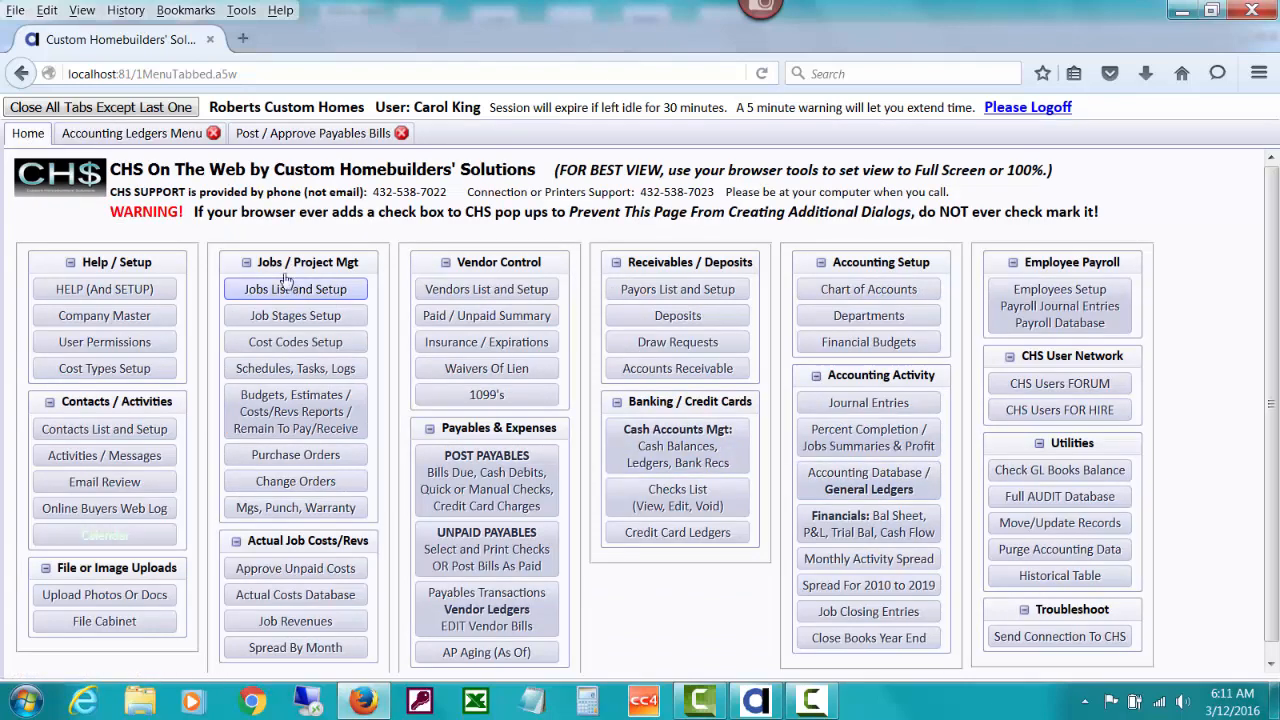
pyautogui.click(150, 137)
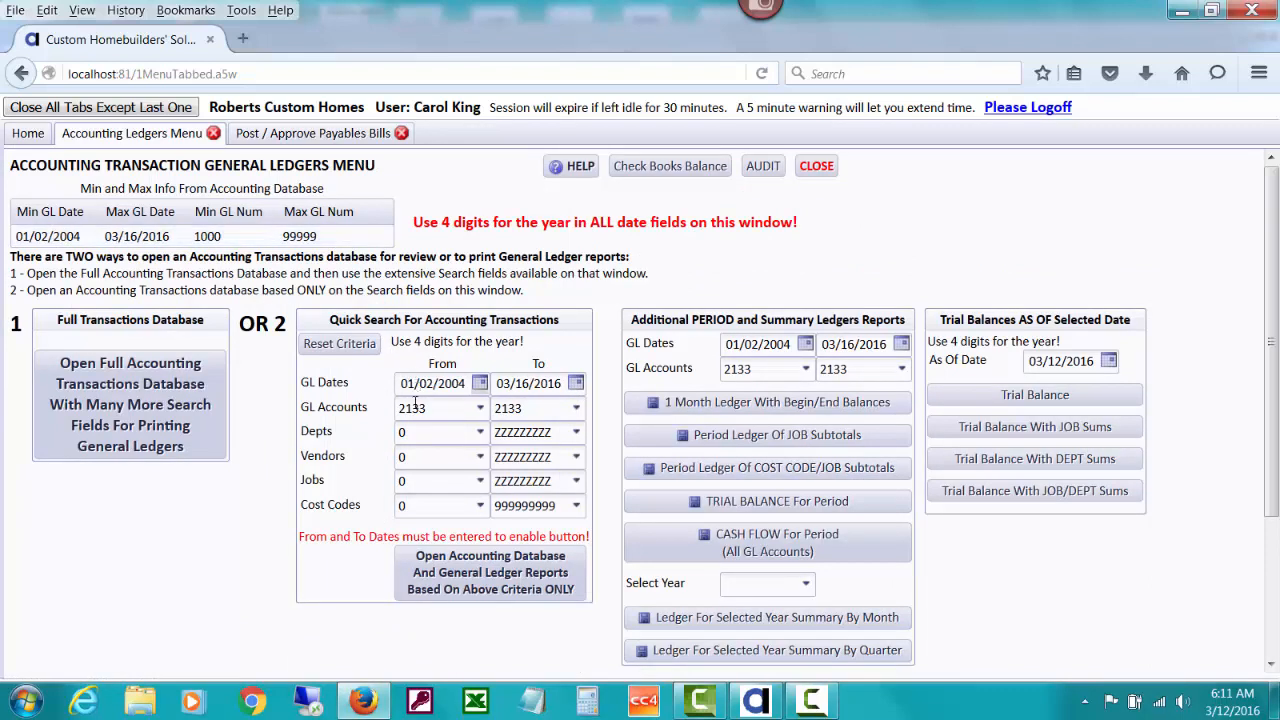
pyautogui.click(481, 408)
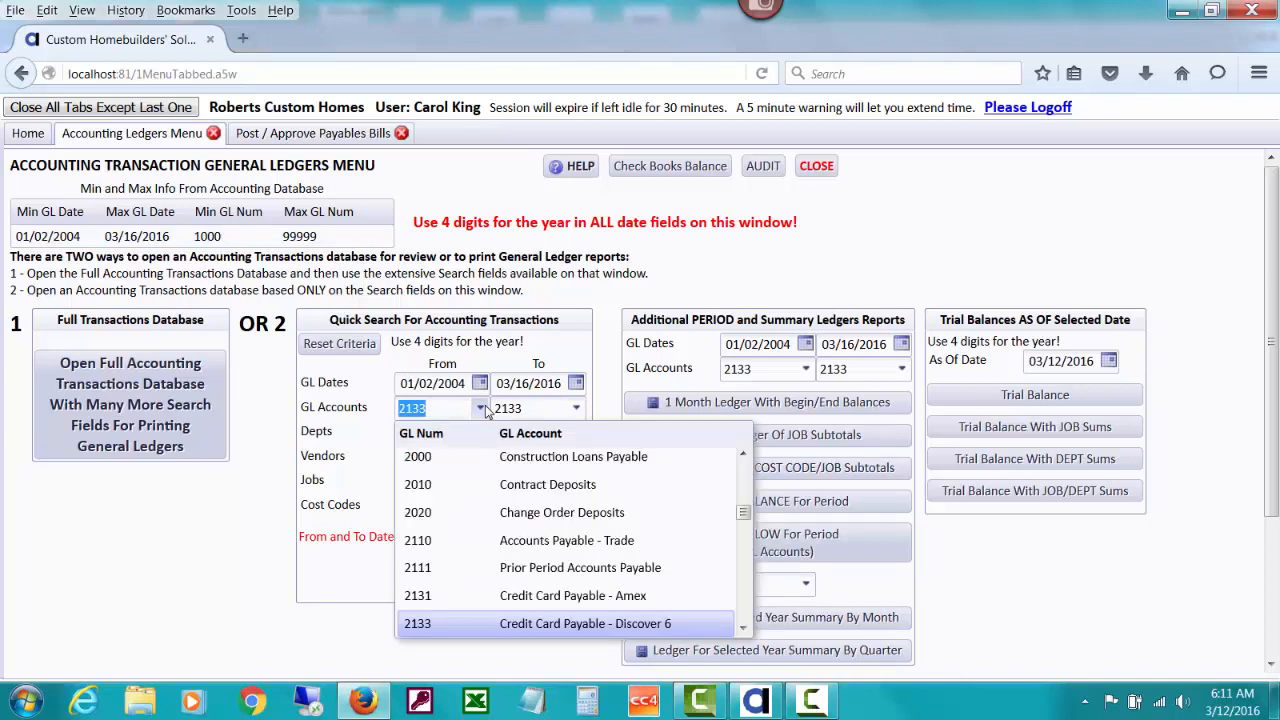
pyautogui.click(668, 288)
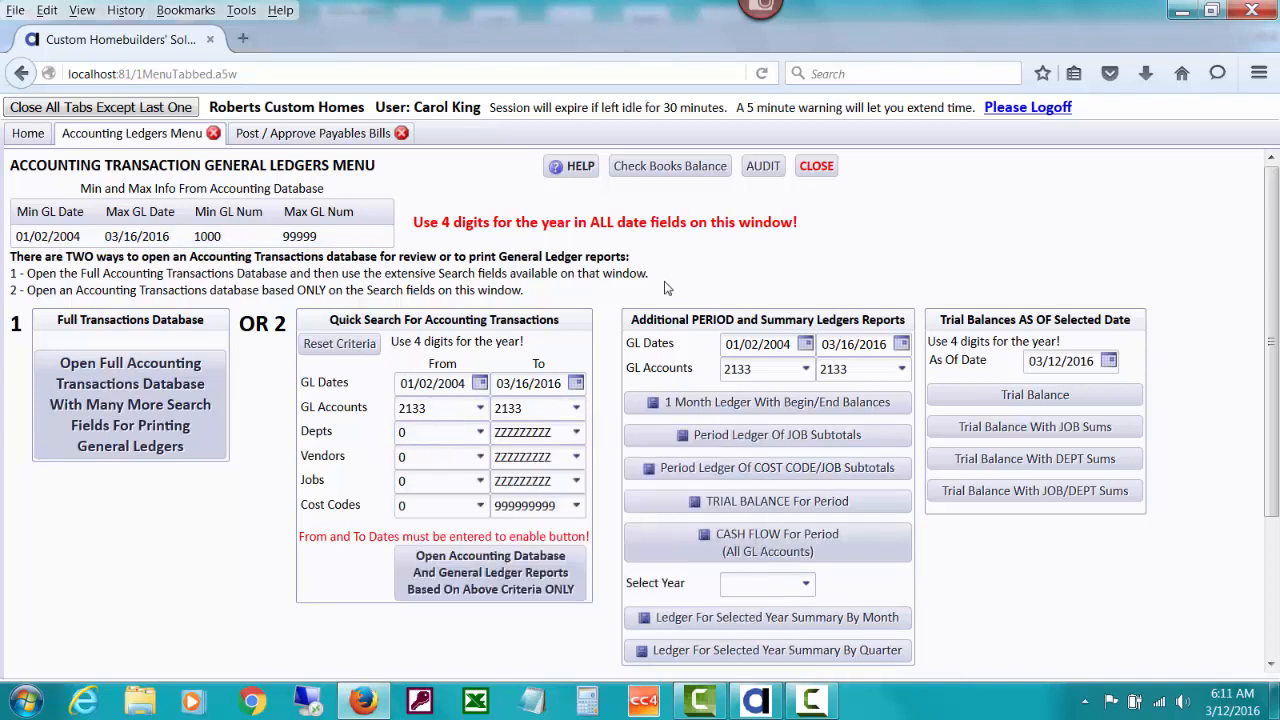
pyautogui.click(500, 590)
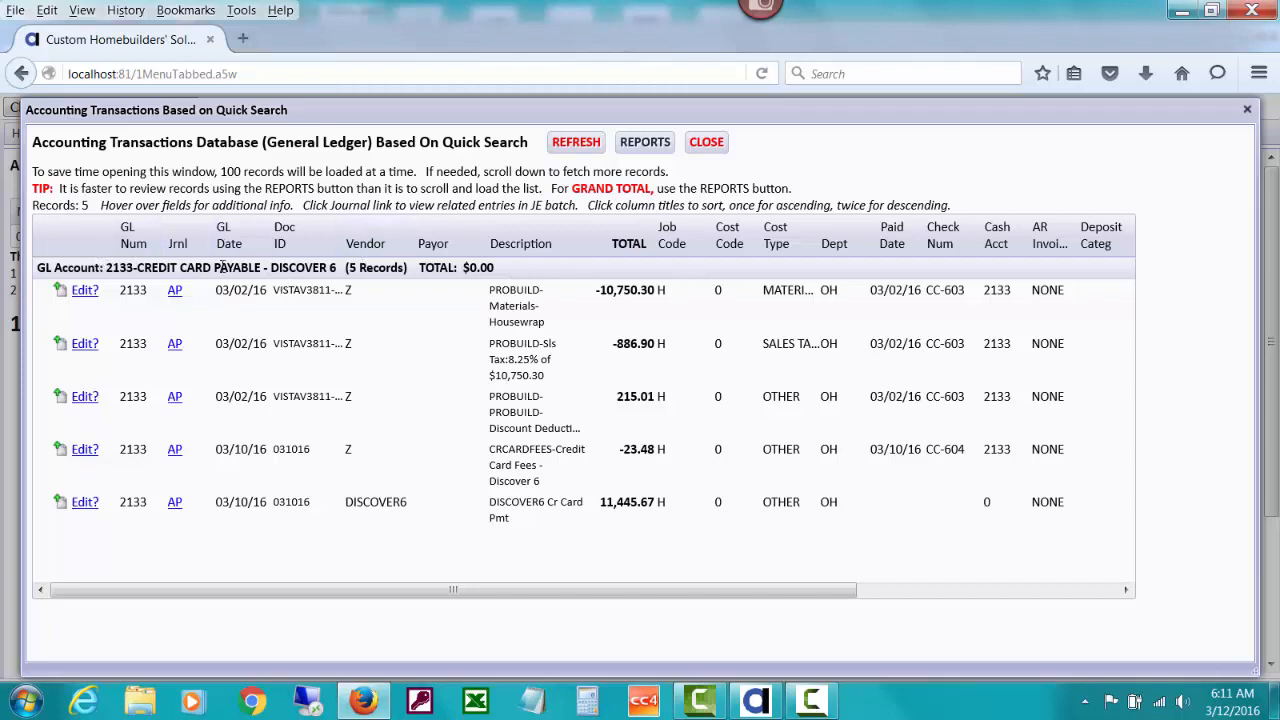
pyautogui.click(704, 143)
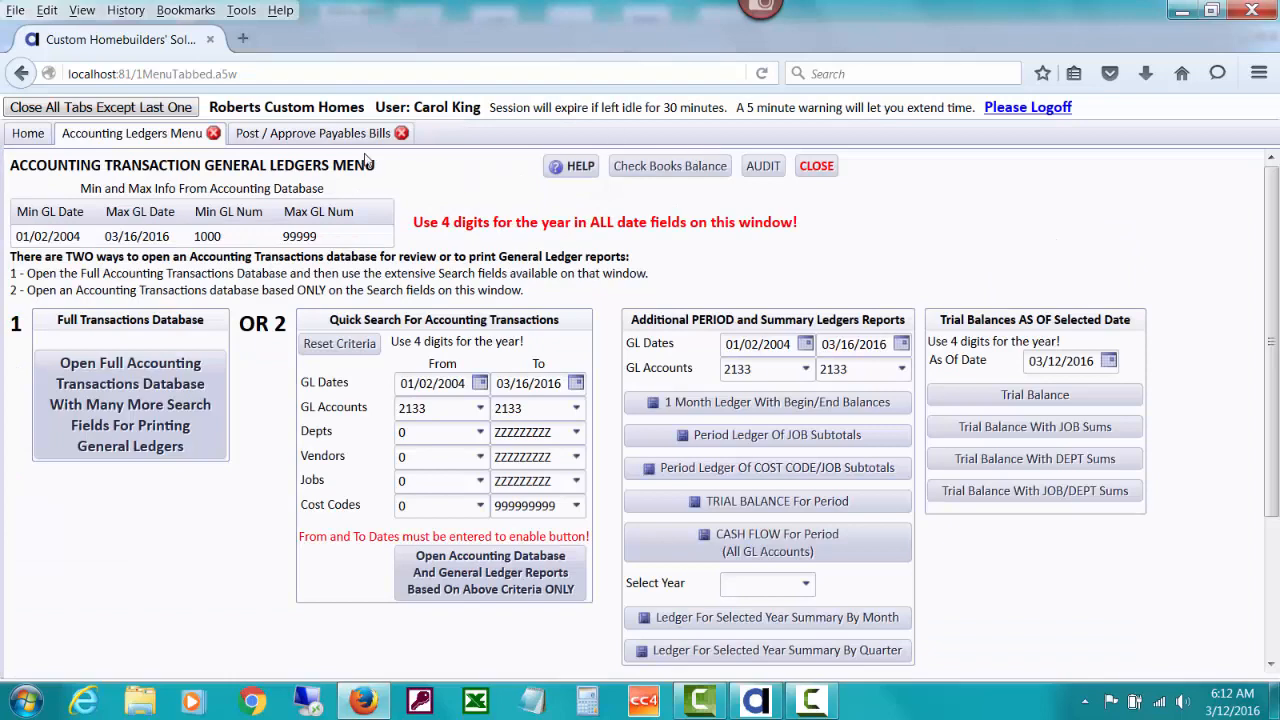
# Step: Examine the credit card ledger entries for credit card vendor DISCOVER6, and close the ledger
pyautogui.click(28, 133)
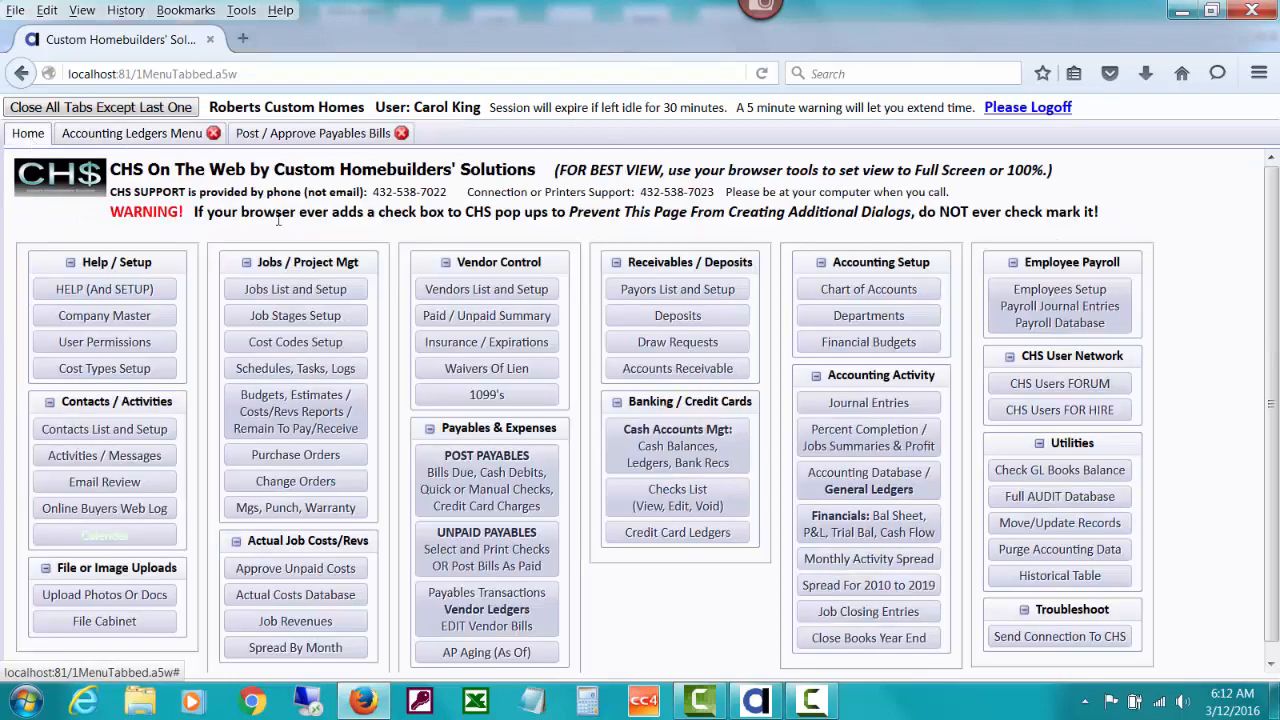
pyautogui.click(629, 537)
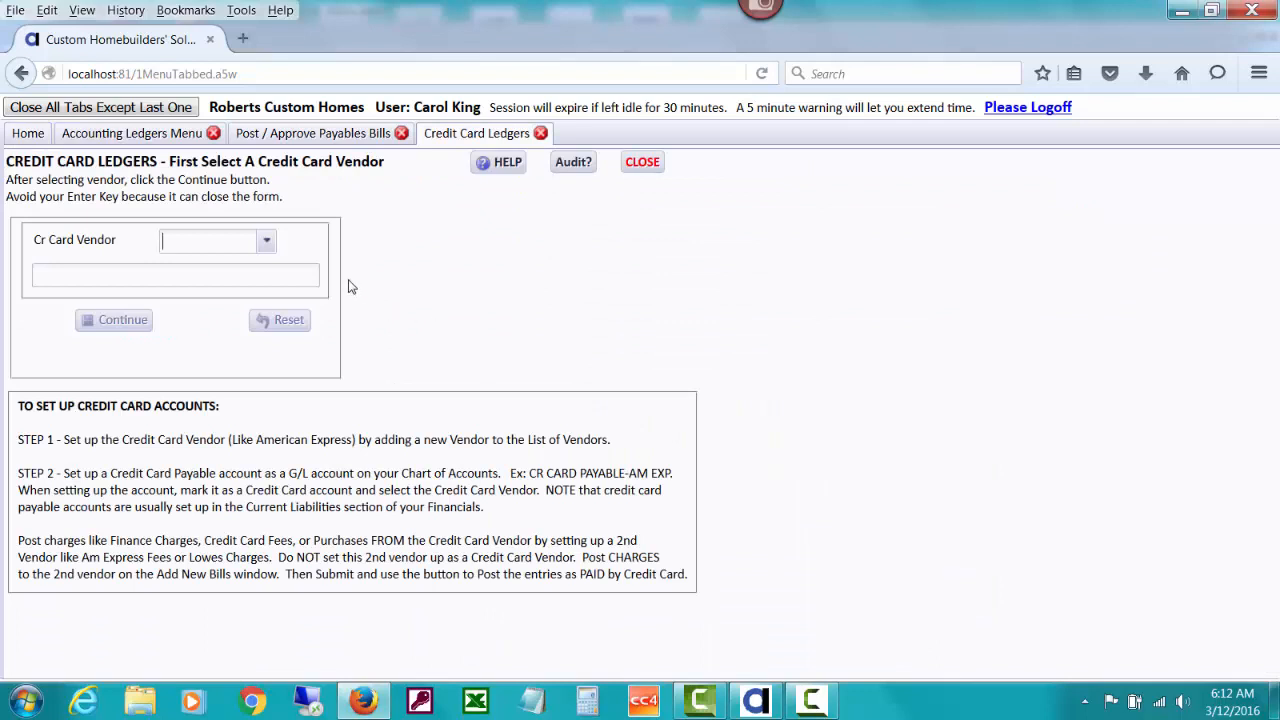
pyautogui.write('dis')
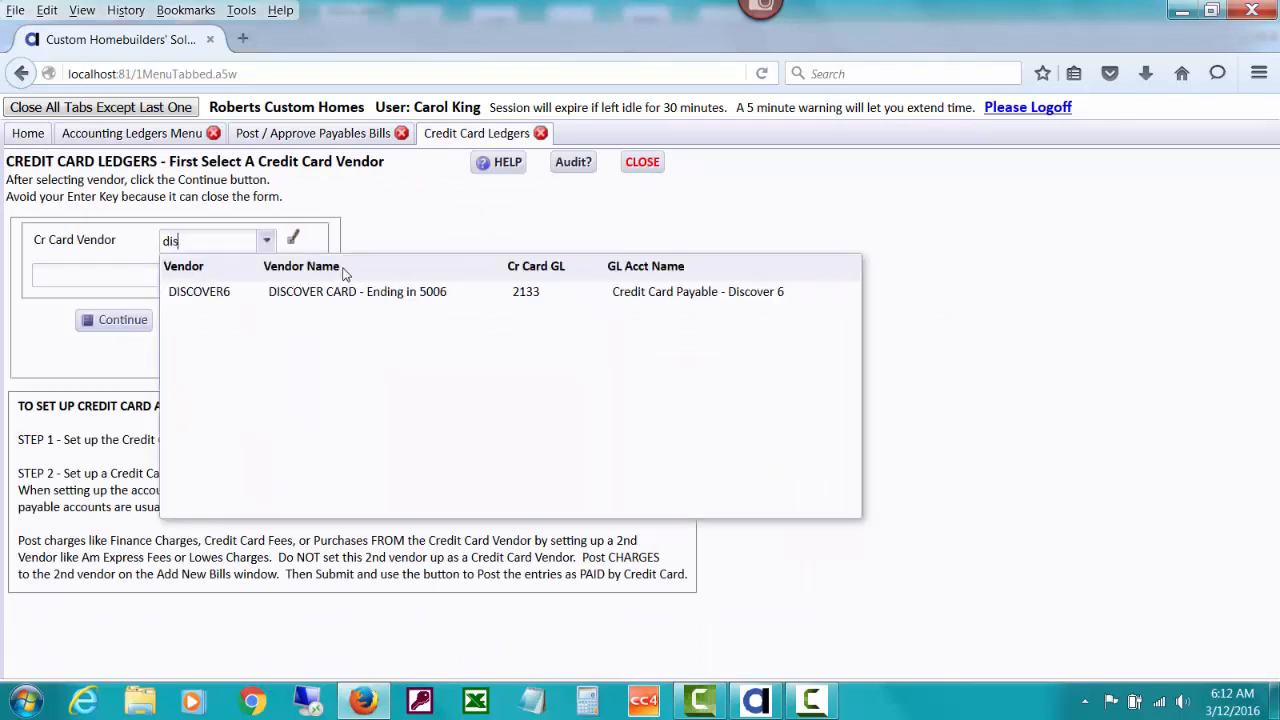
pyautogui.click(342, 291)
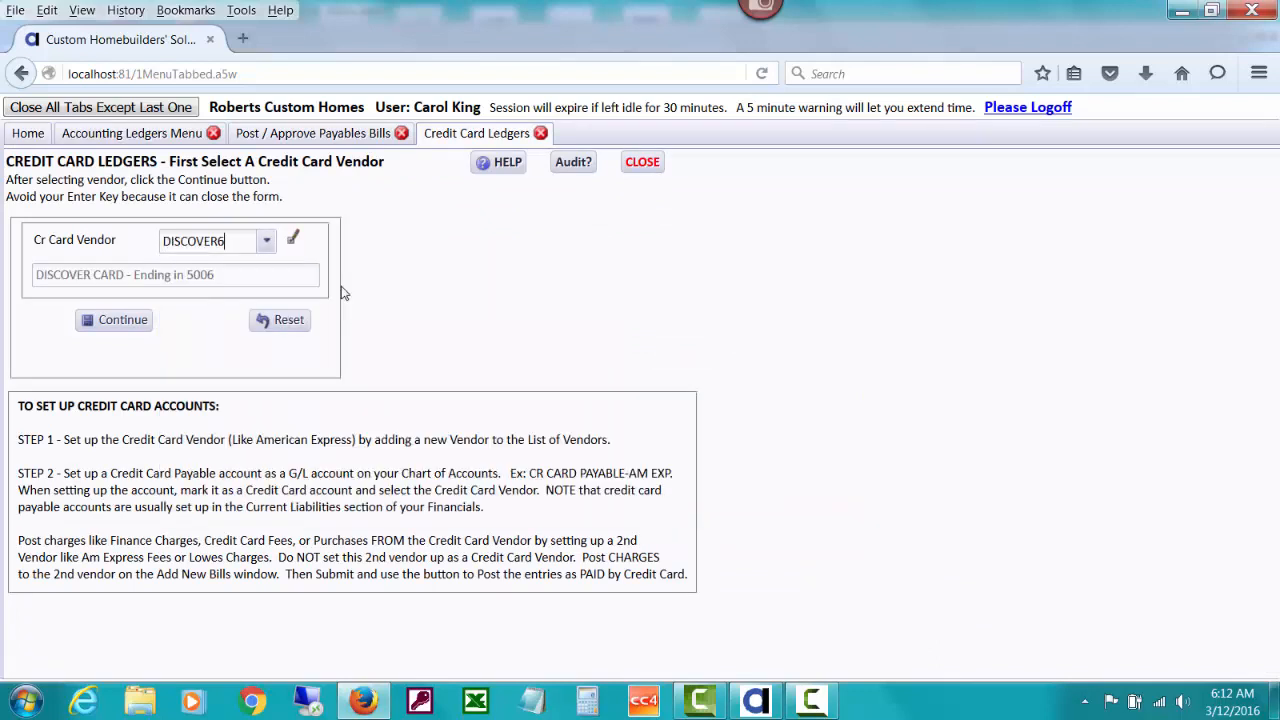
pyautogui.click(122, 320)
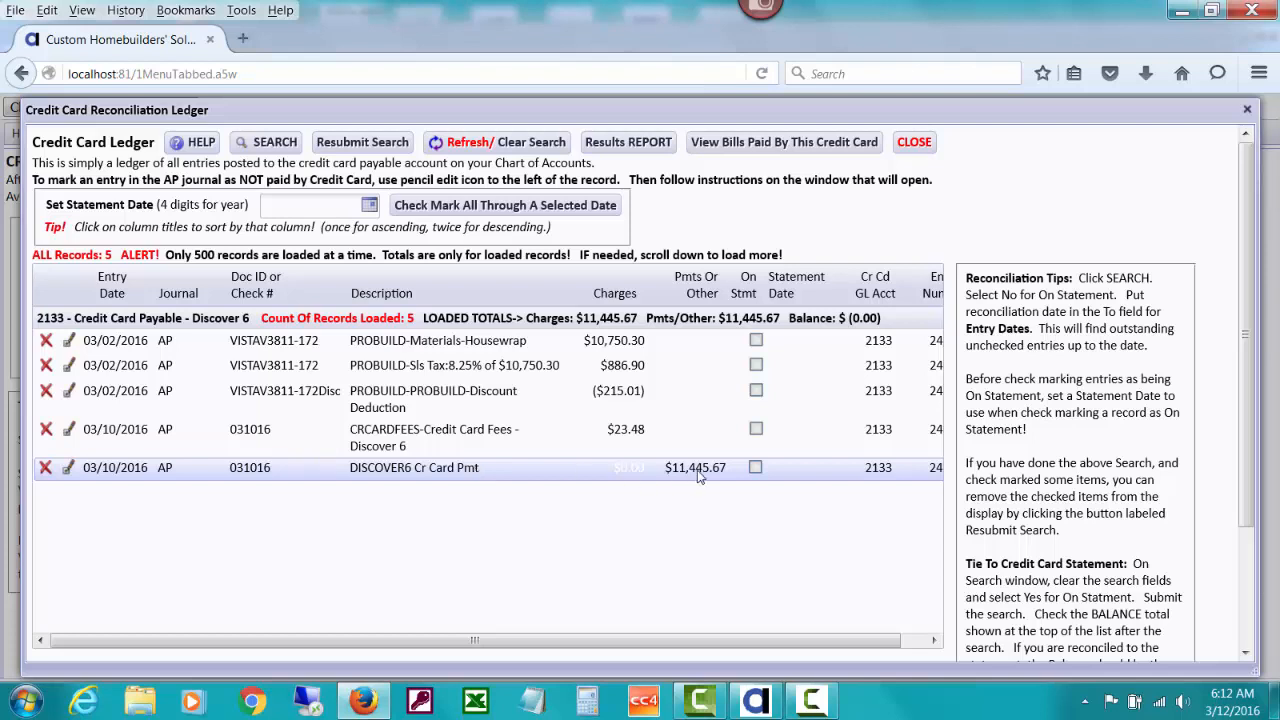
pyautogui.click(910, 149)
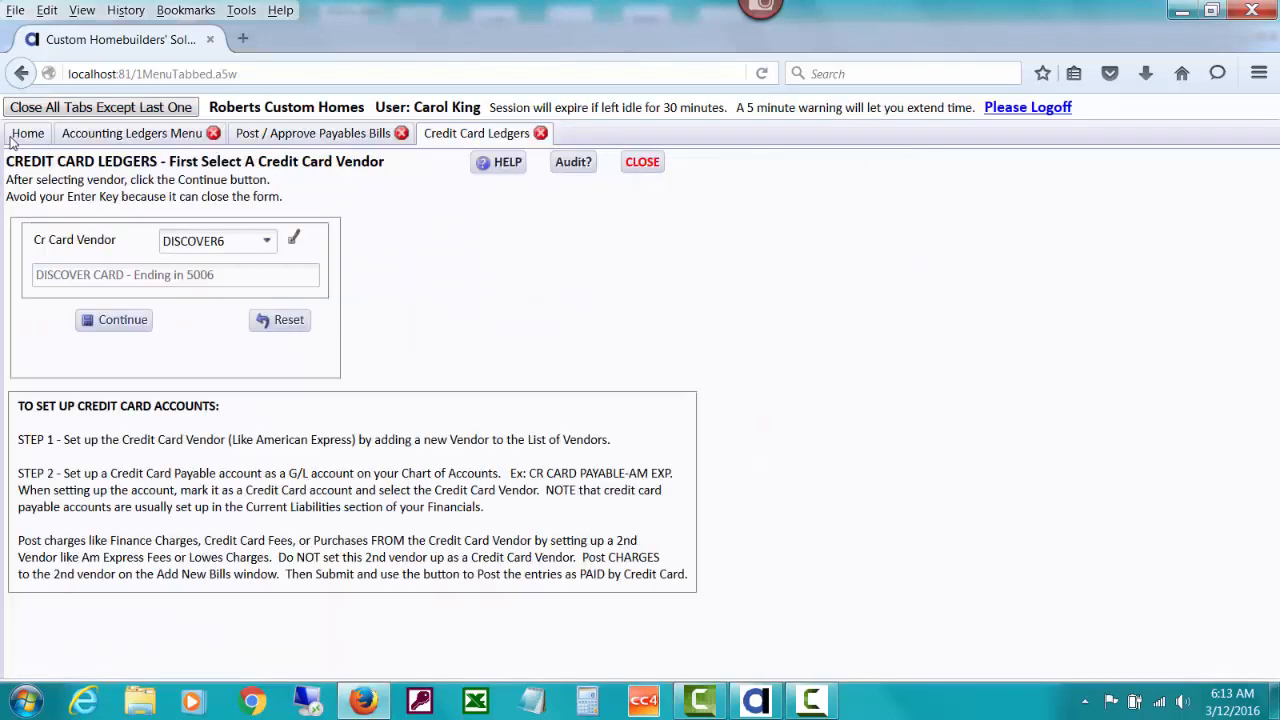
# Step: Examine the DISCOVER6 bill in the accounts payable detail of unpaid invoices grouped by vendor, and close the report
pyautogui.click(20, 138)
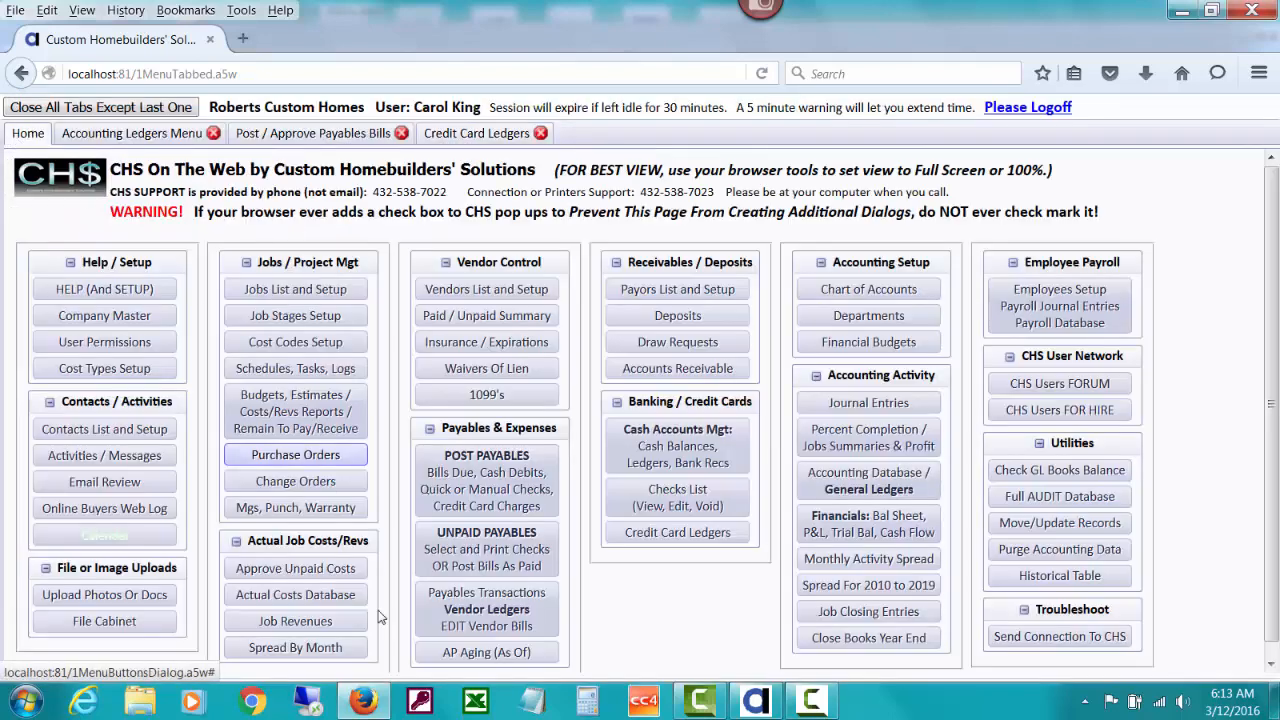
pyautogui.click(451, 652)
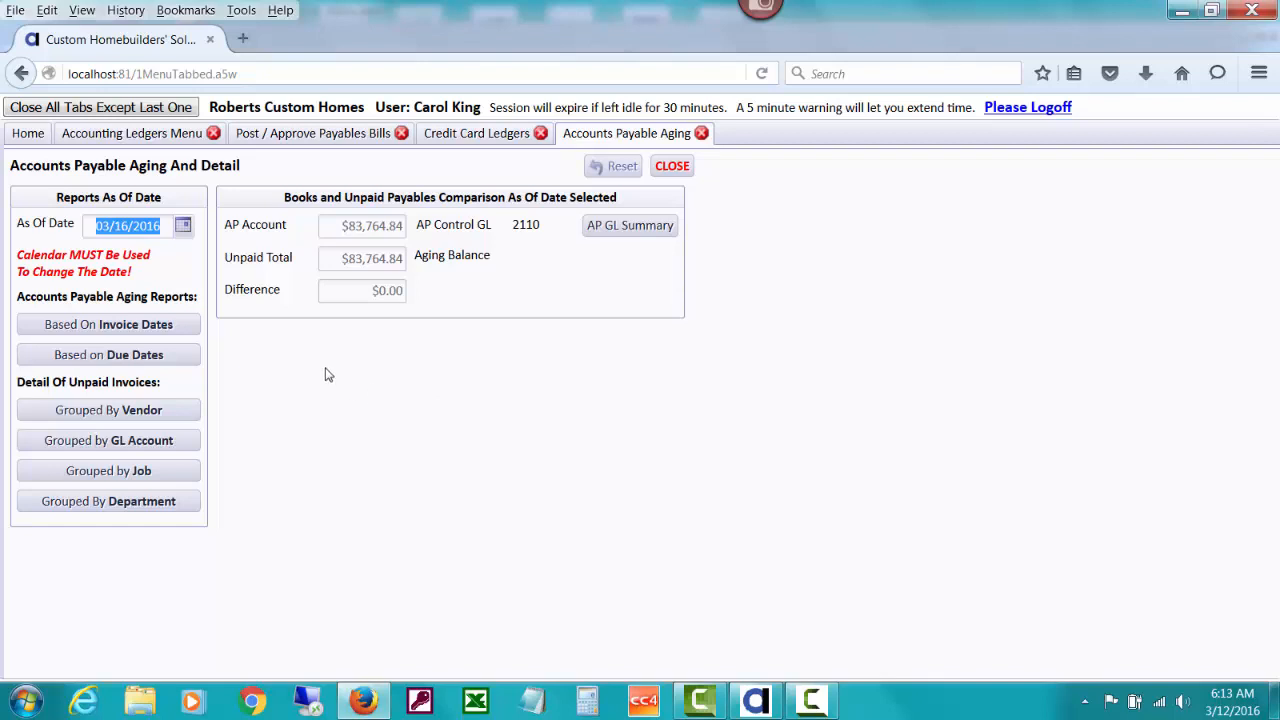
pyautogui.click(179, 412)
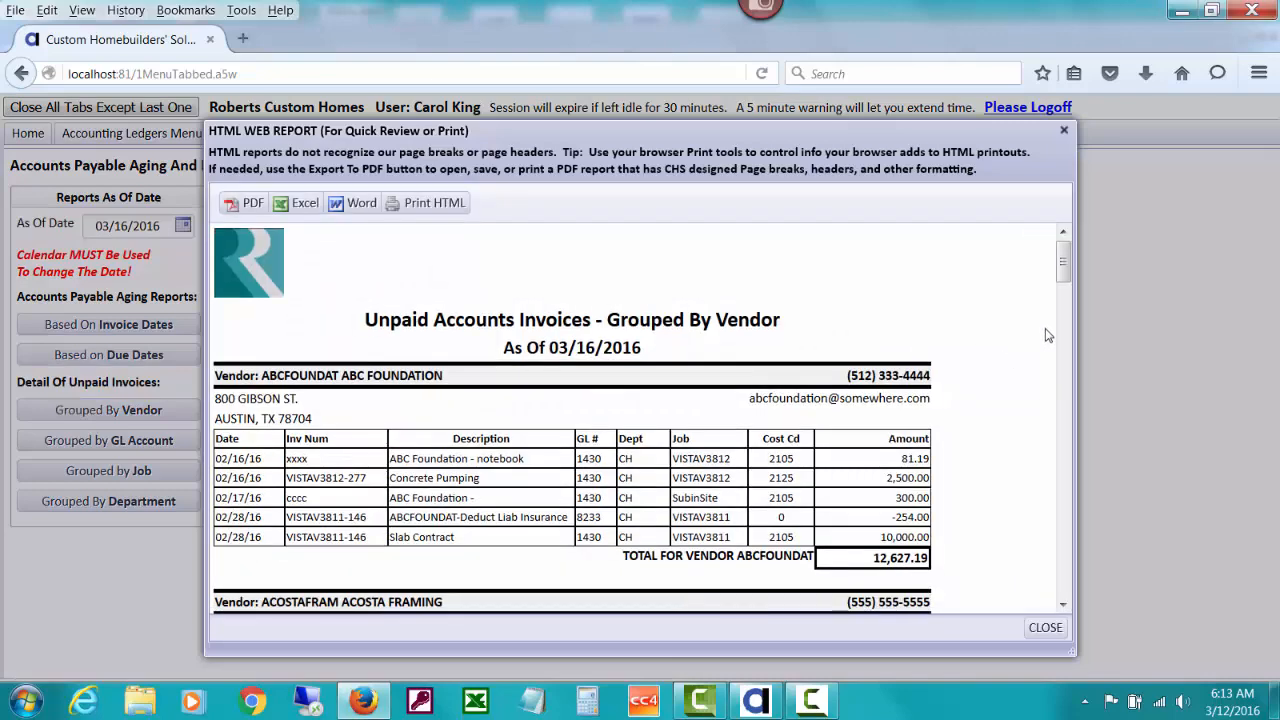
pyautogui.moveTo(1068, 252); pyautogui.dragTo(1072, 401)
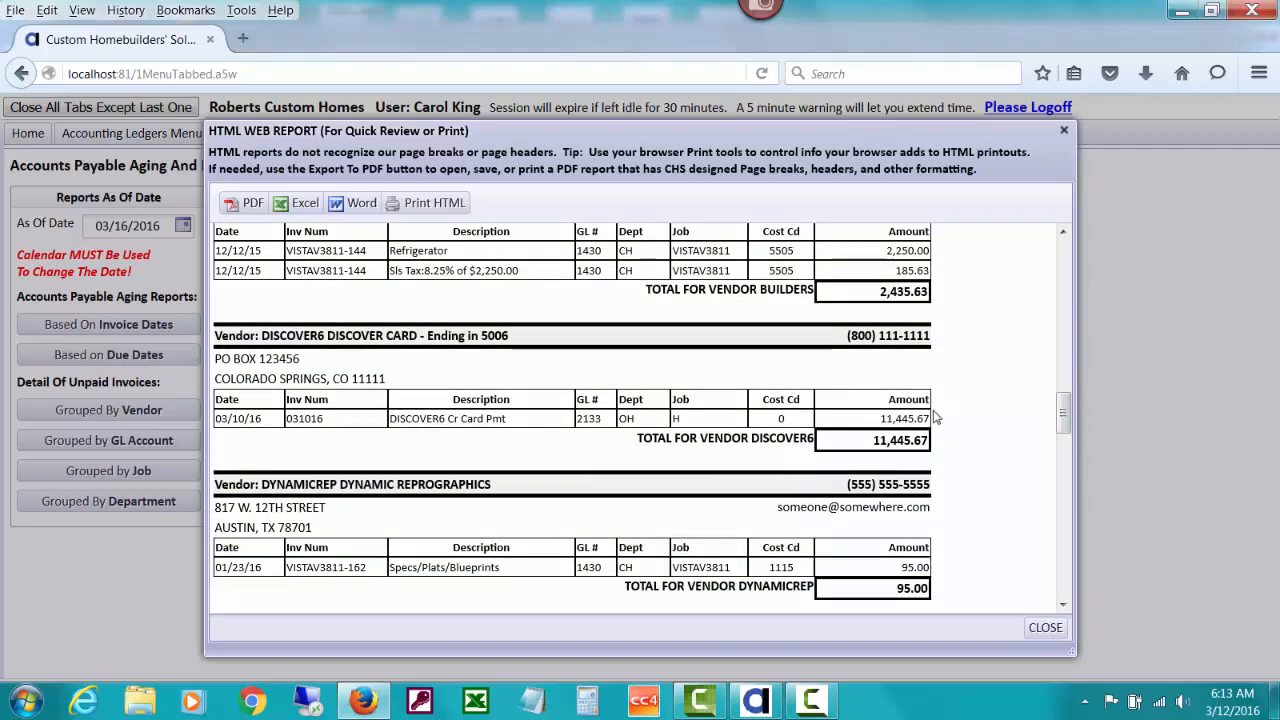
pyautogui.moveTo(1061, 414); pyautogui.dragTo(1065, 436)
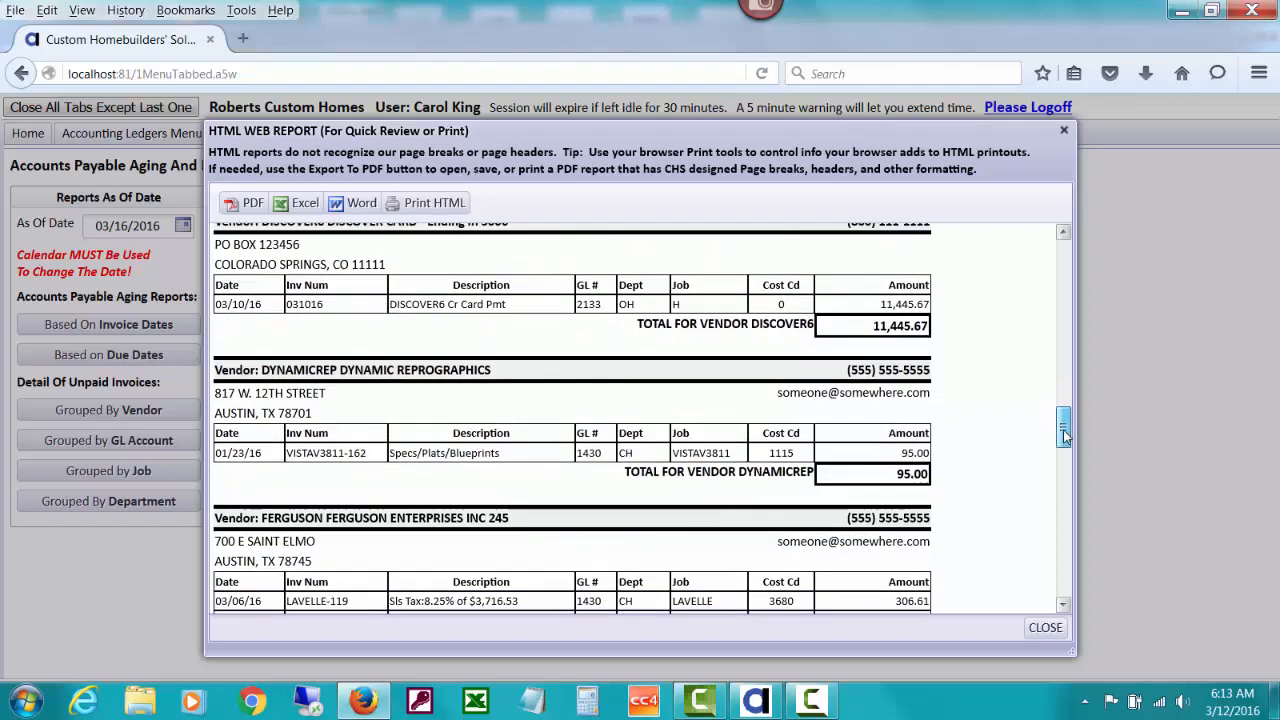
pyautogui.click(1045, 628)
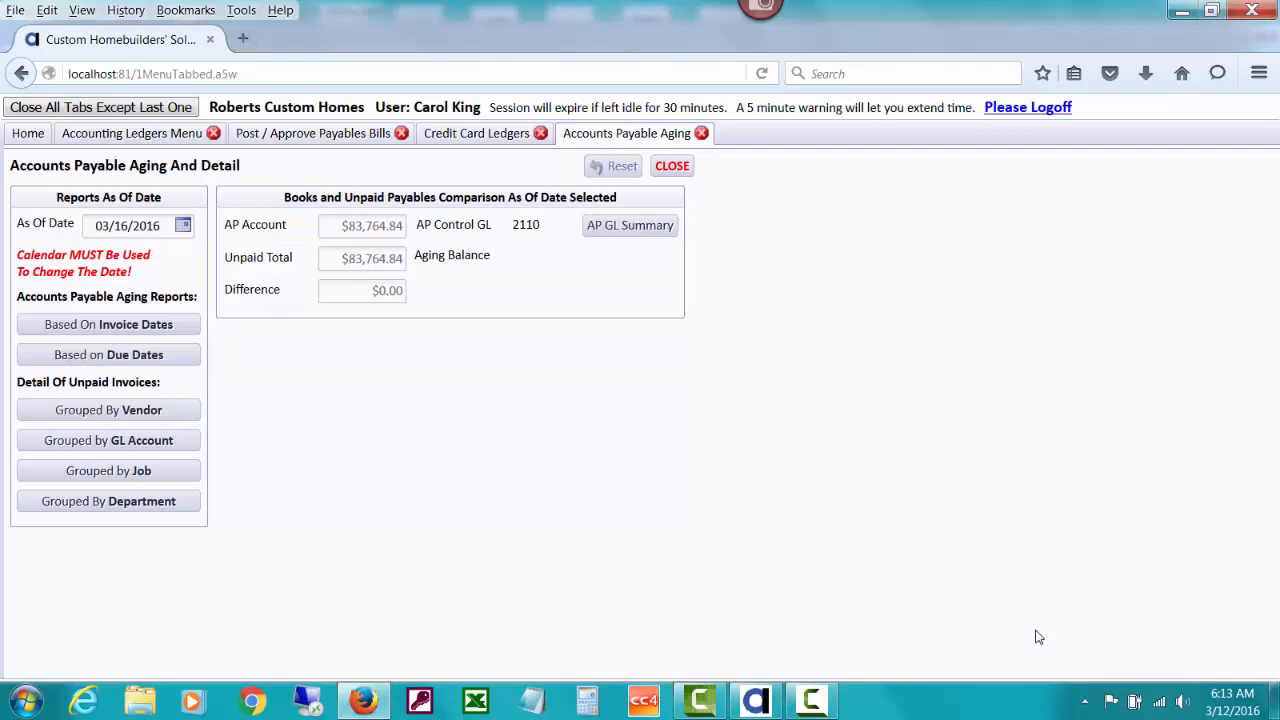